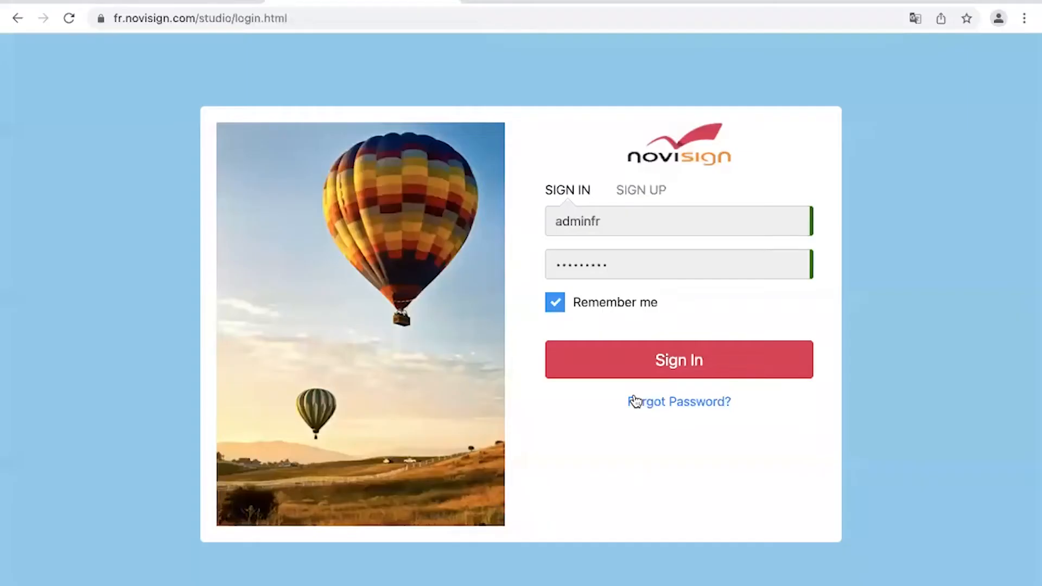
# Sign in to the studio with the account credentials already filled in.
pyautogui.click(655, 365)
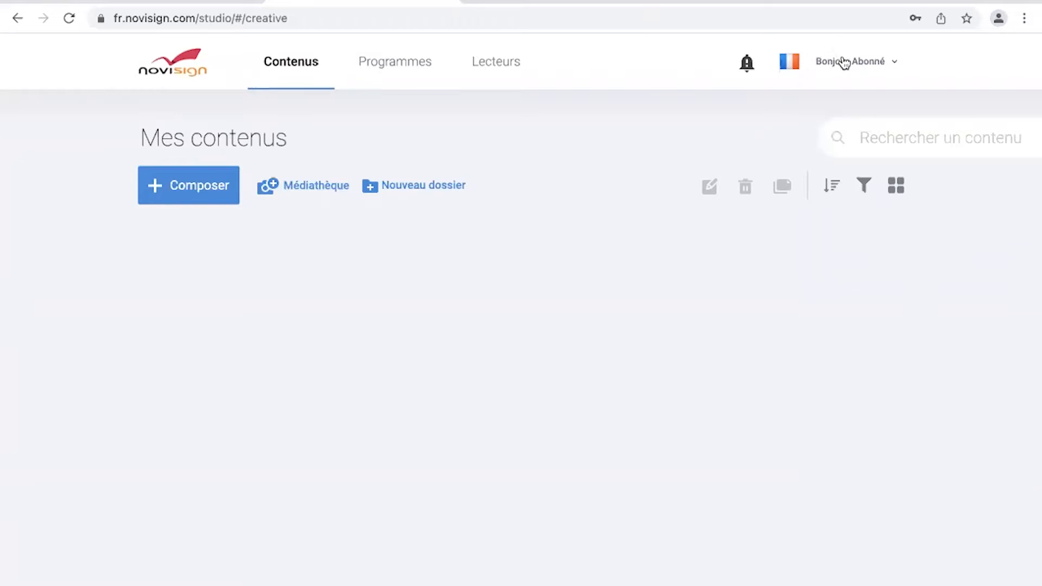
# Look over the available interface languages and the options of the account menu.
pyautogui.click(787, 61)
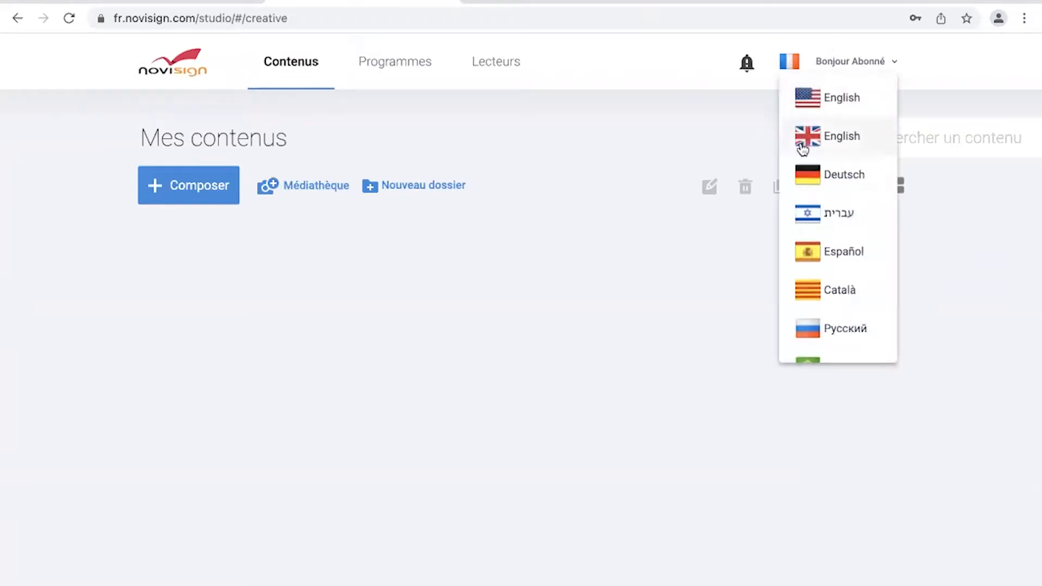
pyautogui.click(669, 259)
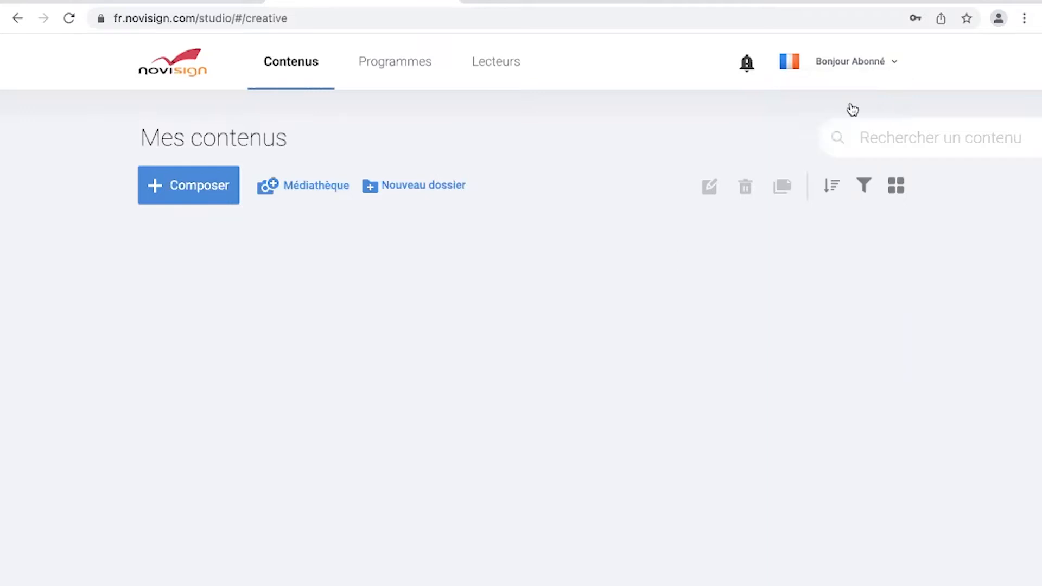
pyautogui.click(896, 64)
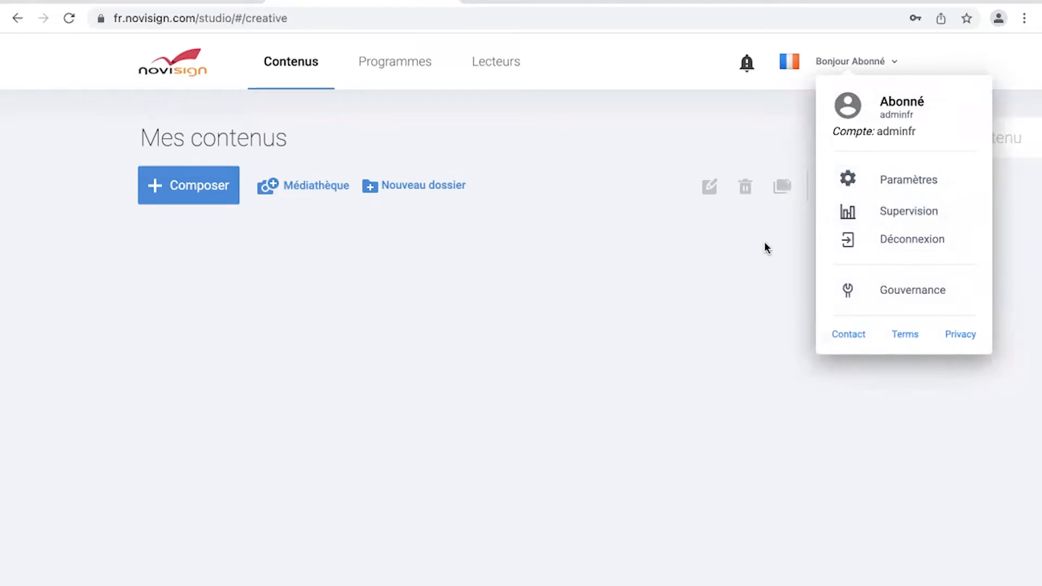
pyautogui.click(664, 275)
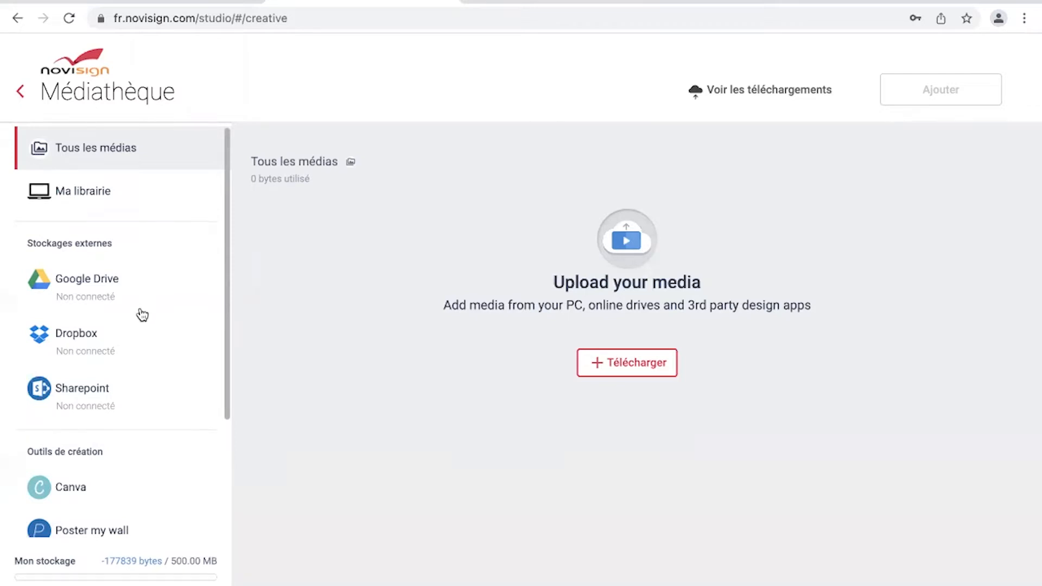
# Examine the Médiathèque's external storages, creation tools and image banks, including the Unsplash image picker.
pyautogui.scroll(-2, 126, 390)
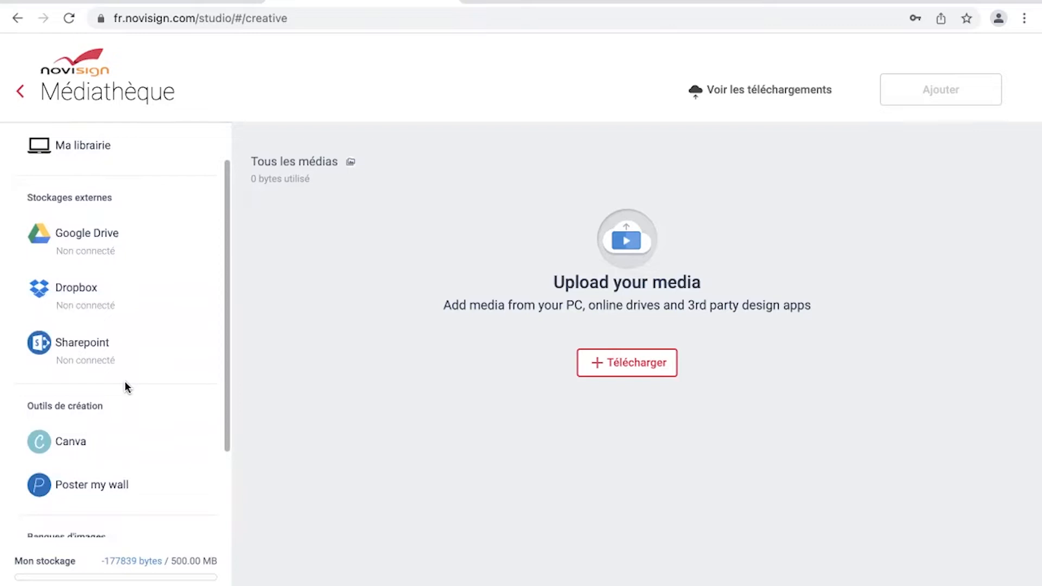
pyautogui.scroll(-3, 126, 387)
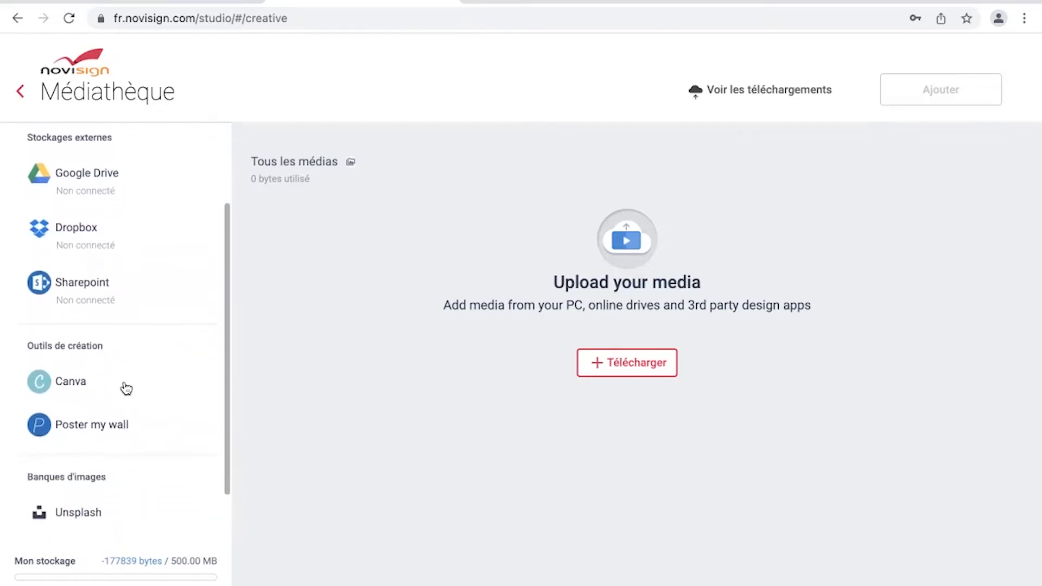
pyautogui.scroll(-1, 126, 386)
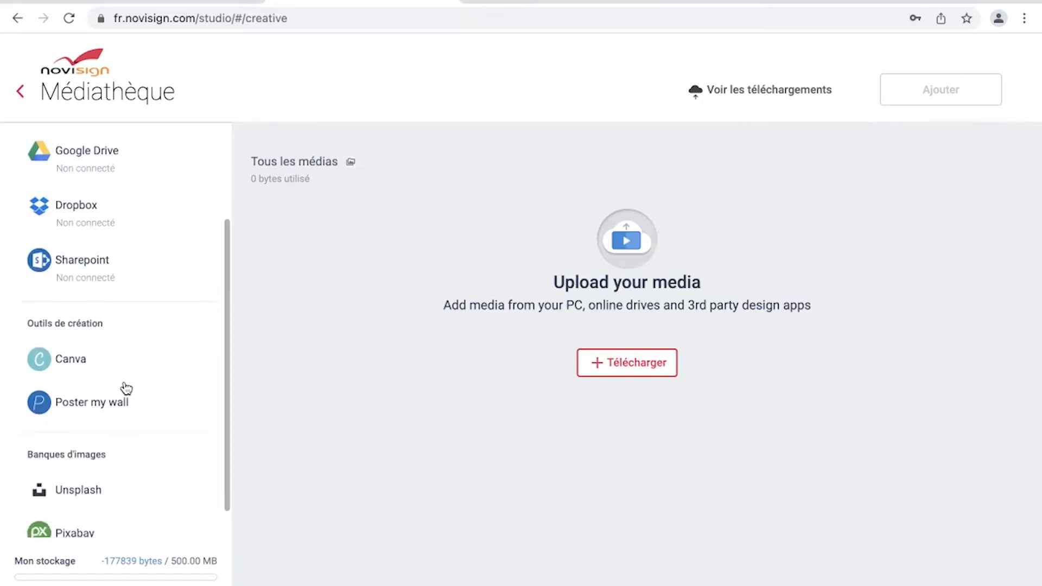
pyautogui.click(90, 487)
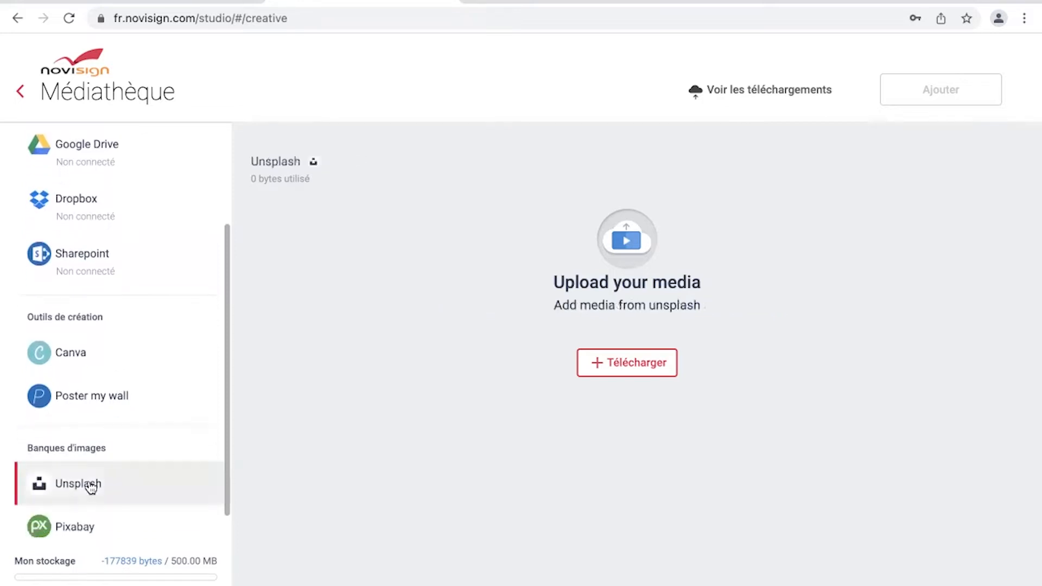
pyautogui.click(579, 375)
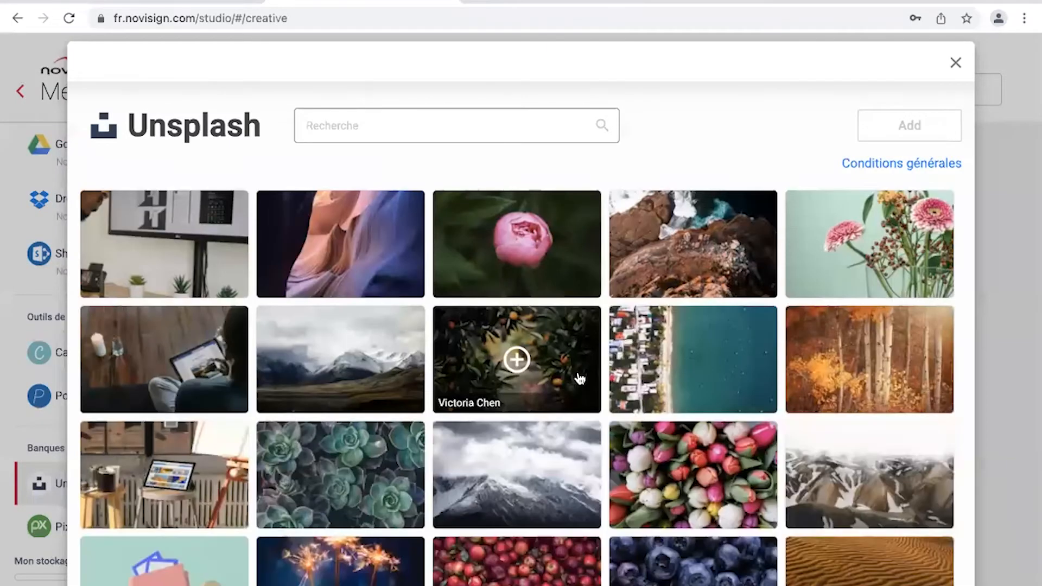
pyautogui.press('Escape')
pyautogui.scroll(3, 54, 372)
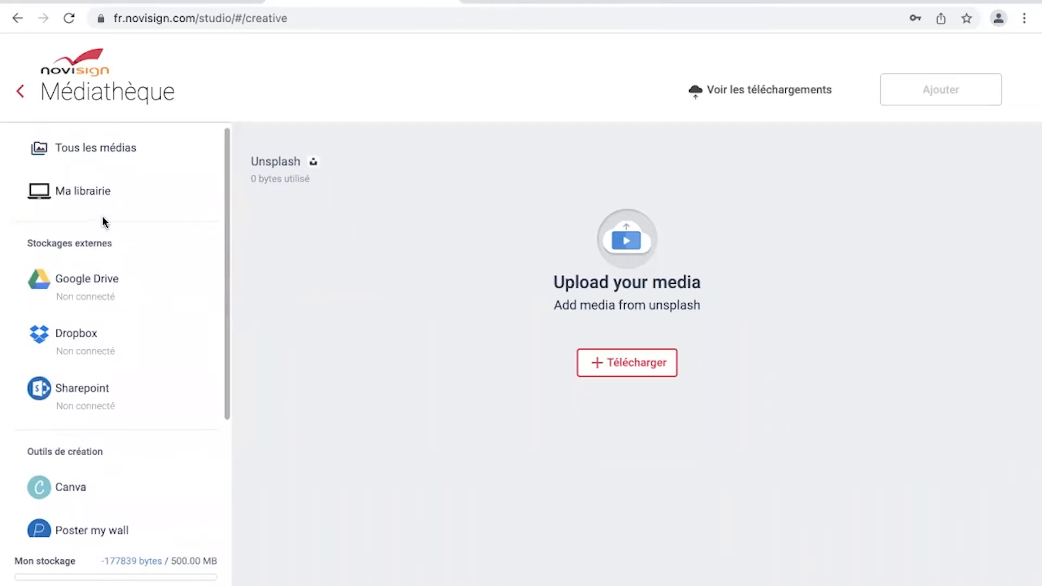
# Add the Marron et Vert, Bleu Orange, Jaune Amusant and Crème et Noir images from Ma librairie to the contents.
pyautogui.click(123, 181)
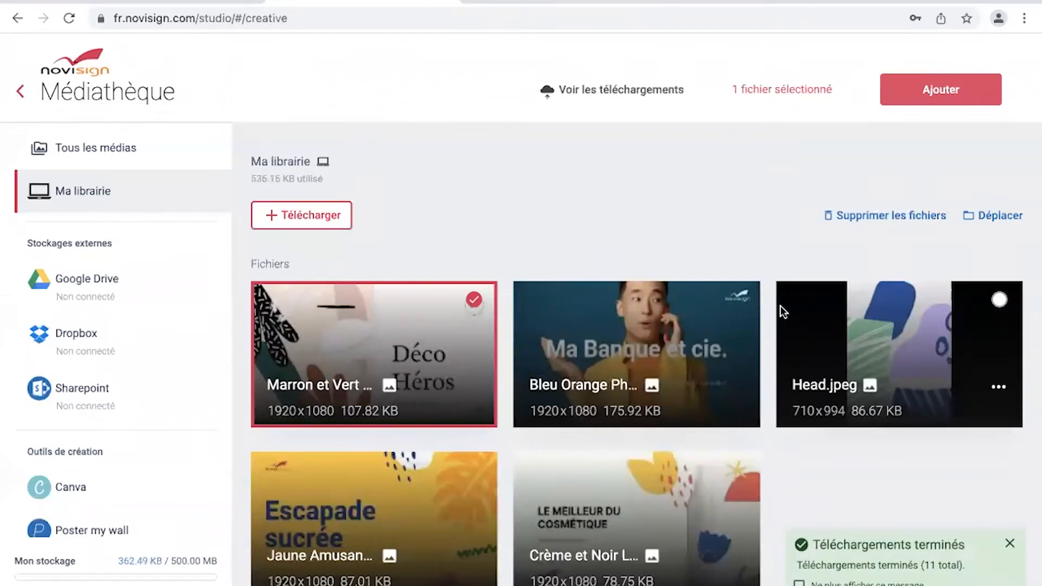
pyautogui.click(475, 302)
pyautogui.click(475, 302)
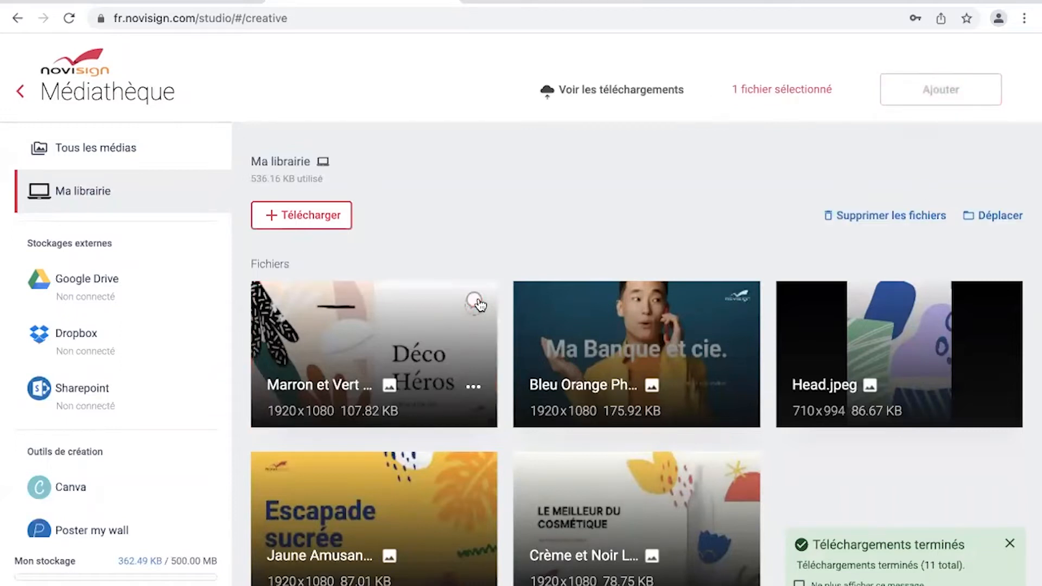
pyautogui.click(737, 301)
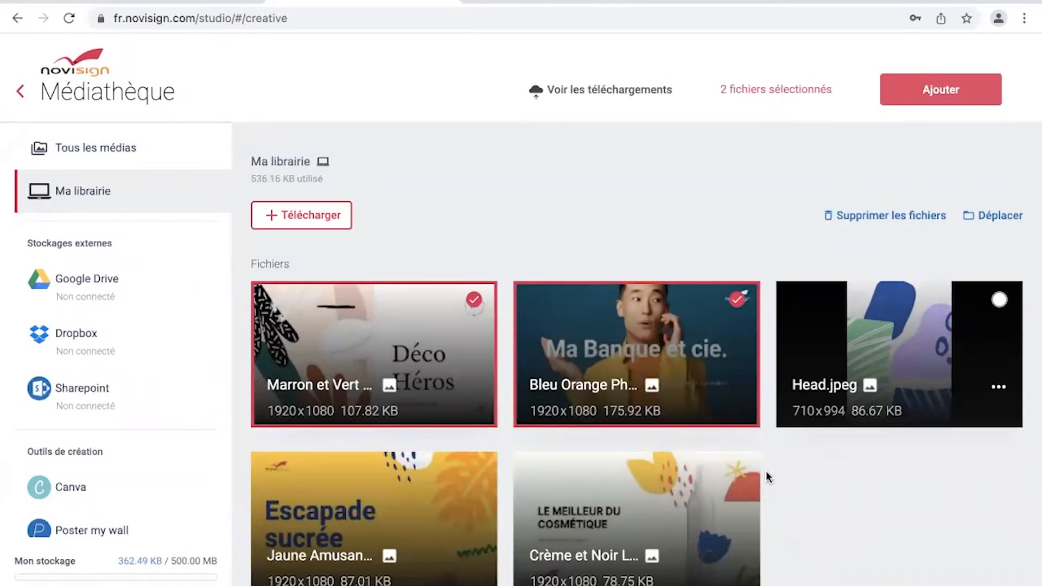
pyautogui.click(737, 470)
pyautogui.click(474, 470)
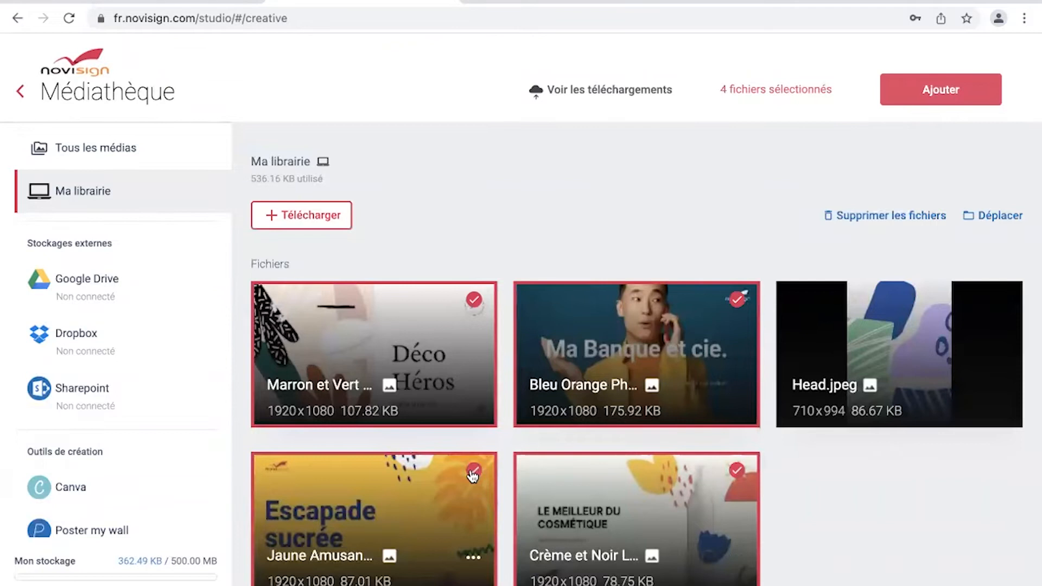
pyautogui.scroll(-1, 473, 477)
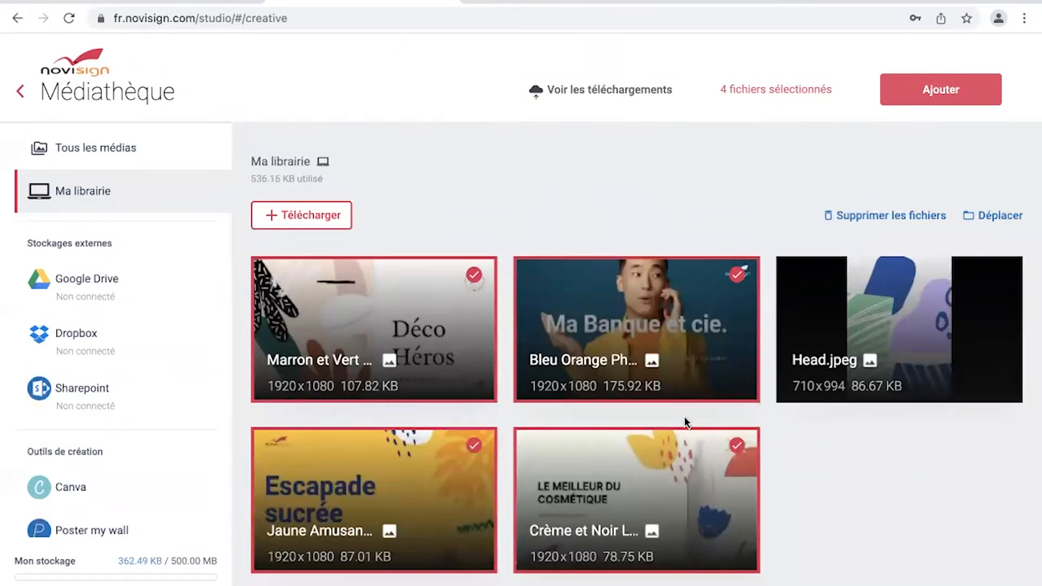
pyautogui.click(899, 87)
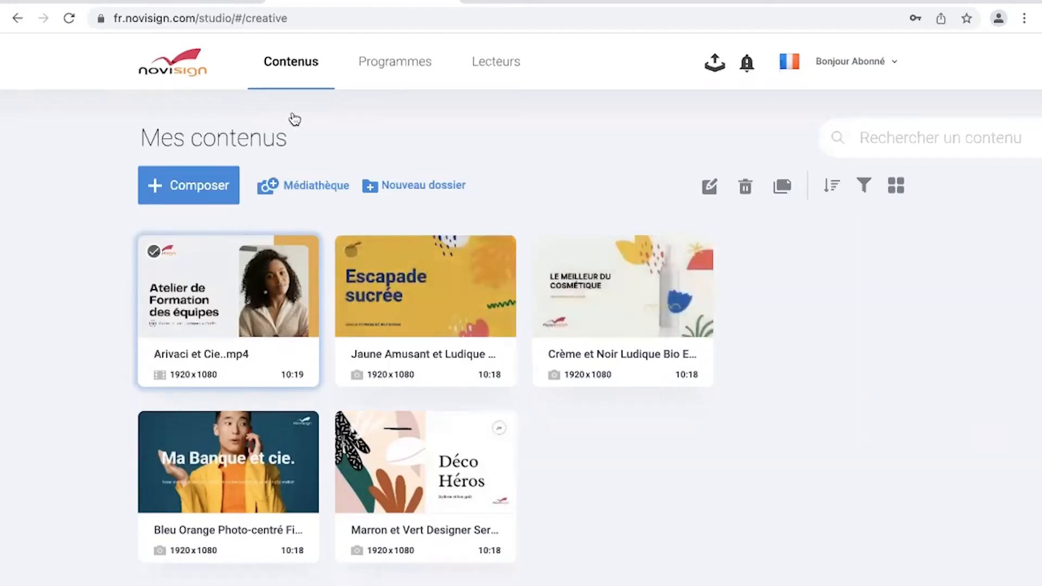
# Start a new programme and name it "Démo".
pyautogui.click(385, 67)
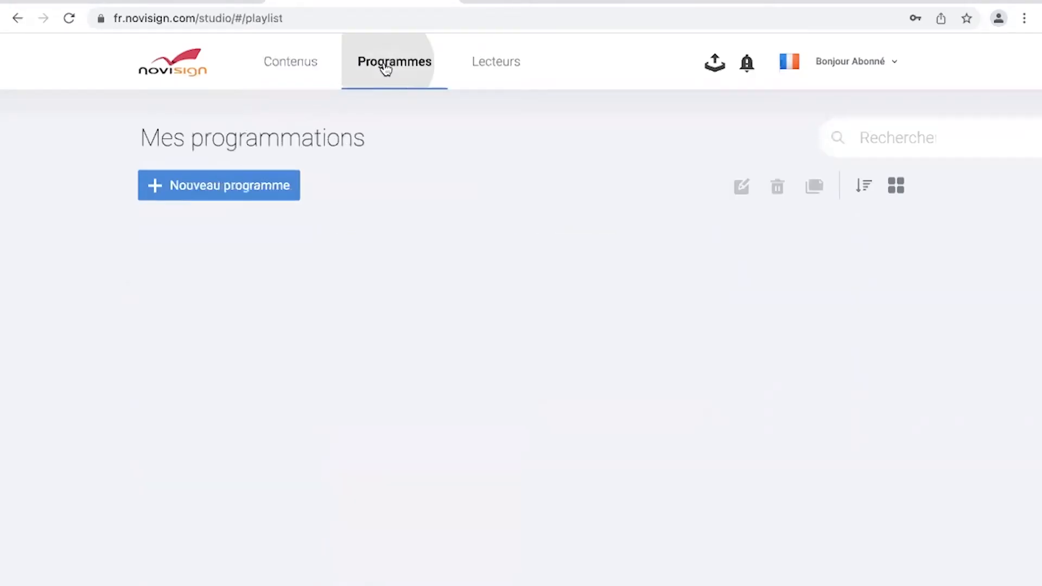
pyautogui.click(283, 184)
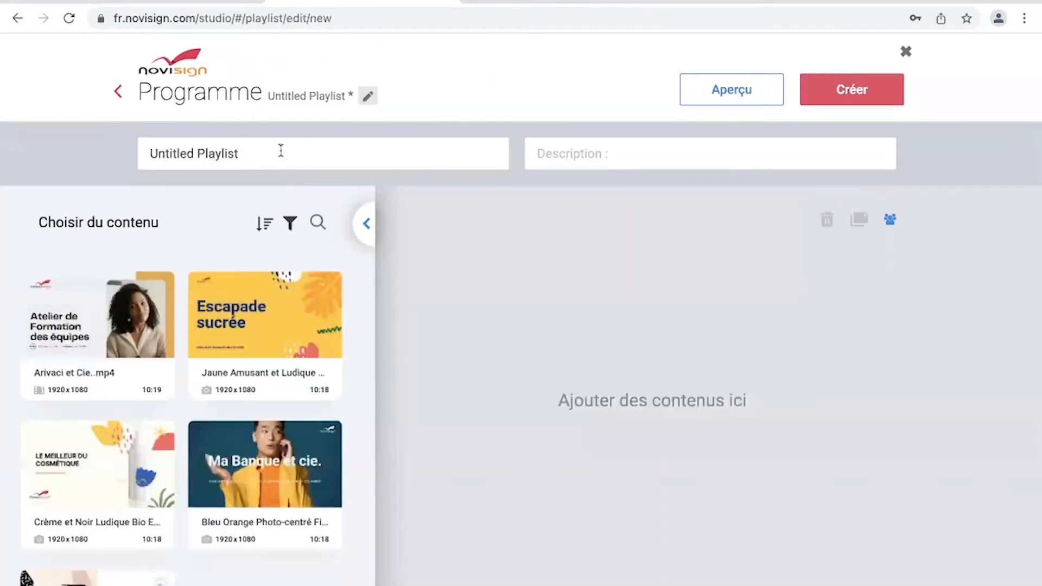
pyautogui.moveTo(279, 152); pyautogui.dragTo(139, 153)
pyautogui.write('Démo')
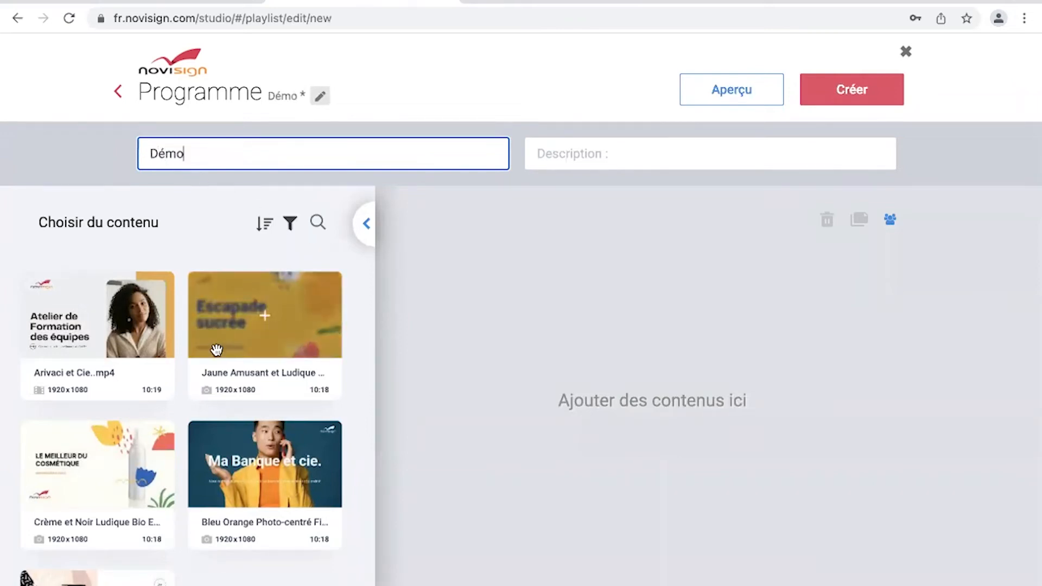
# Add the Arivaci et Cie video and the Jaune Amusant, Crème et Noir and Bleu Orange images to the programme.
pyautogui.scroll(-3, 219, 353)
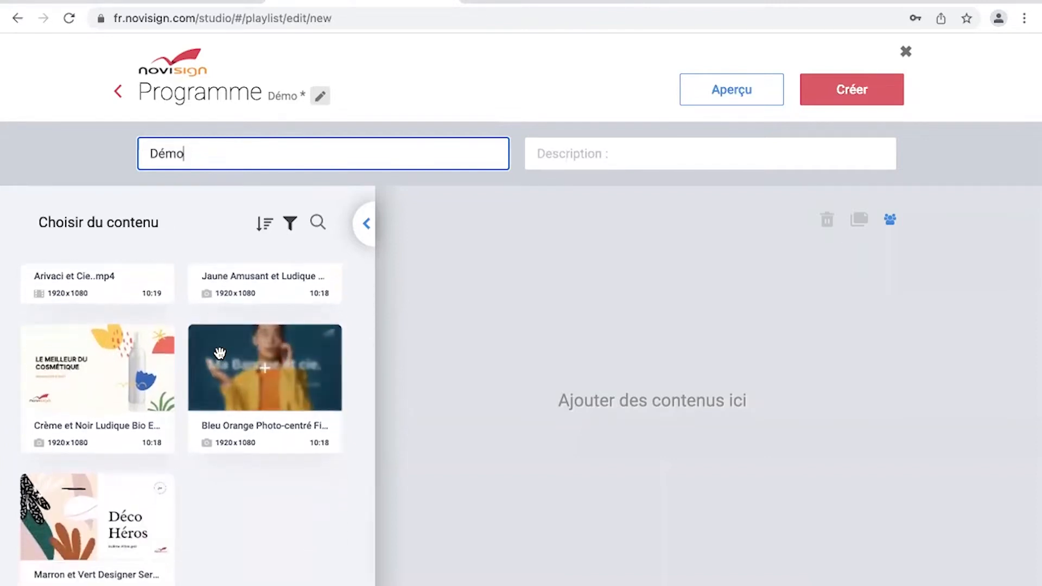
pyautogui.scroll(3, 217, 353)
pyautogui.click(101, 329)
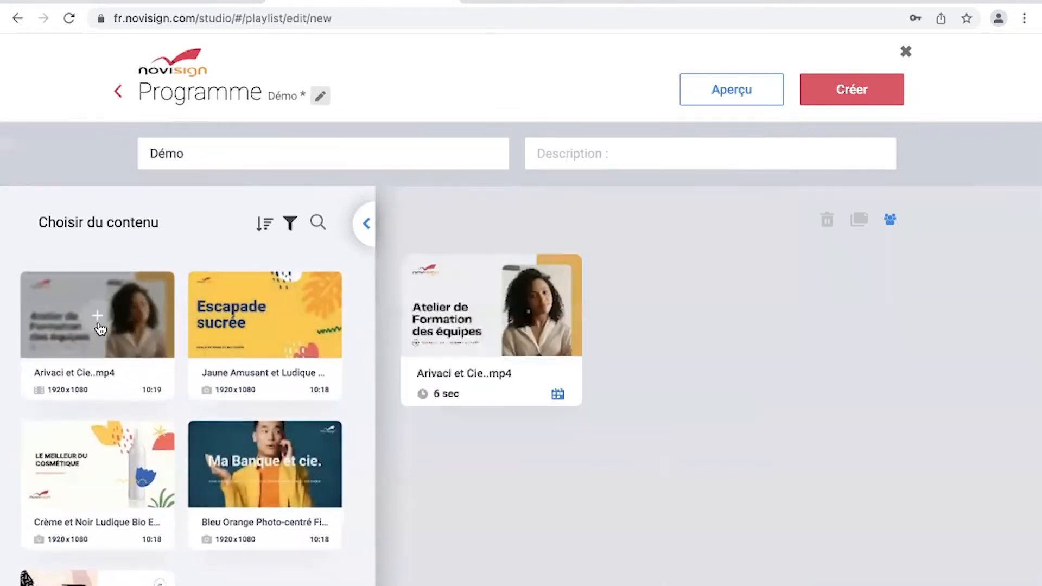
pyautogui.click(270, 323)
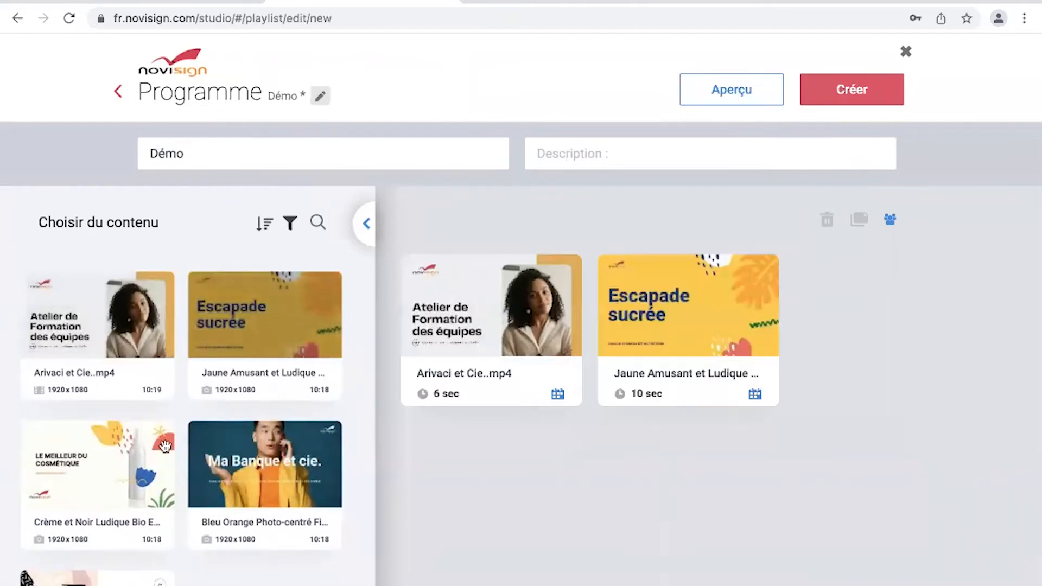
pyautogui.click(103, 468)
pyautogui.click(277, 470)
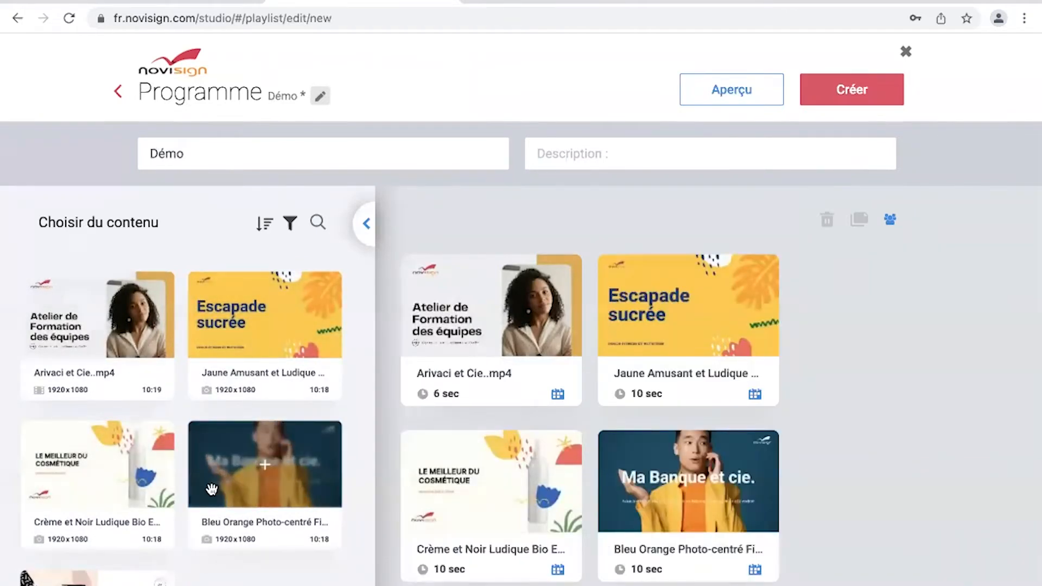
pyautogui.scroll(-2, 211, 489)
pyautogui.moveTo(98, 559)
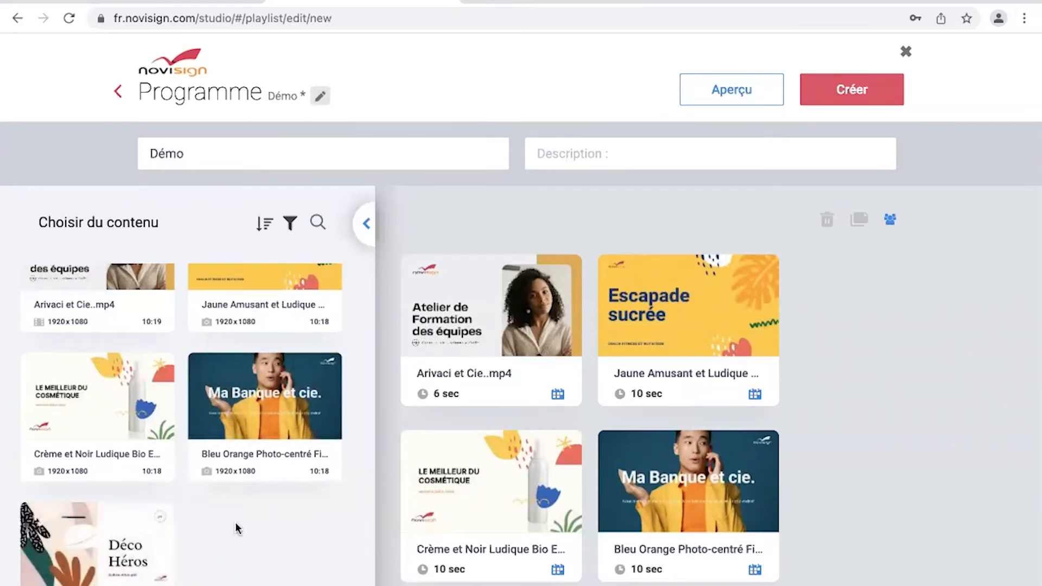
# Move the Bleu Orange image to the first place in the programme and set its duration to 7 seconds.
pyautogui.moveTo(460, 480)
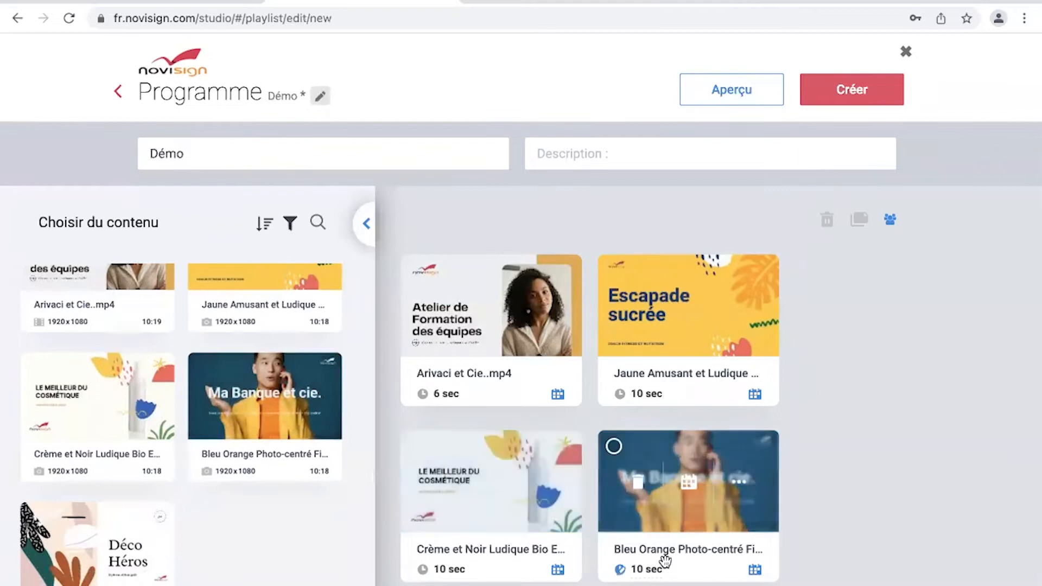
pyautogui.moveTo(672, 508); pyautogui.dragTo(462, 380)
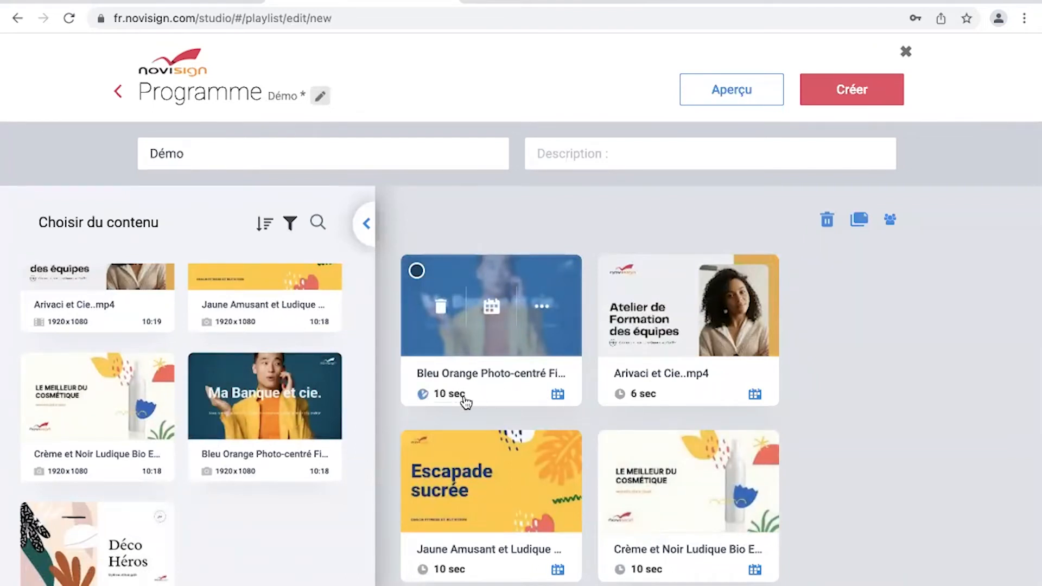
pyautogui.click(462, 398)
pyautogui.click(452, 352)
pyautogui.click(452, 352)
pyautogui.click(451, 351)
pyautogui.click(498, 350)
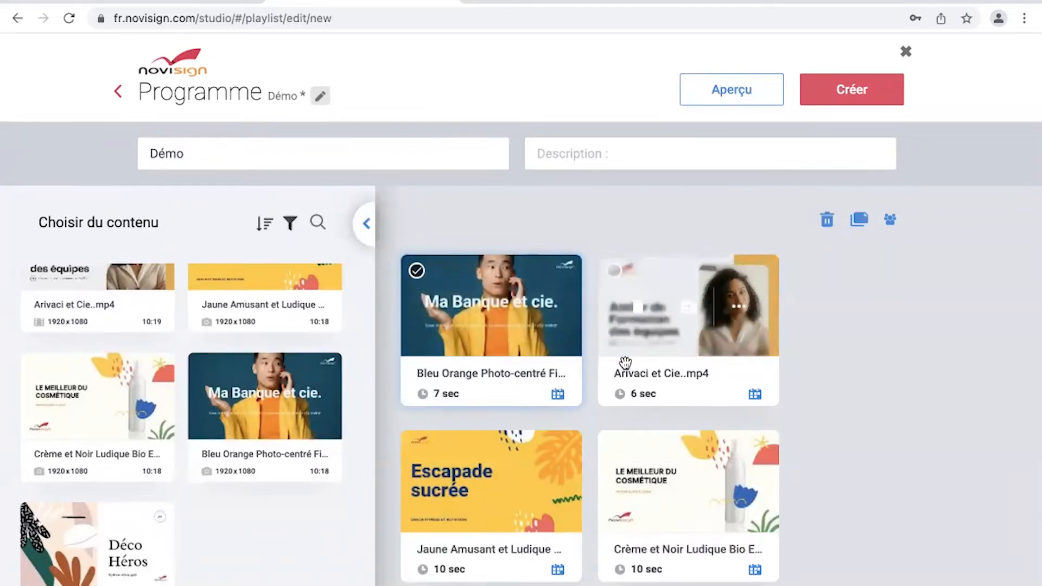
# Schedule the Bleu Orange image with the "Définir l'horaire d'expiration" option and a weekly broadcast (Semainier) on Lundi.
pyautogui.scroll(-2, 597, 365)
pyautogui.scroll(1, 628, 365)
pyautogui.scroll(1, 629, 365)
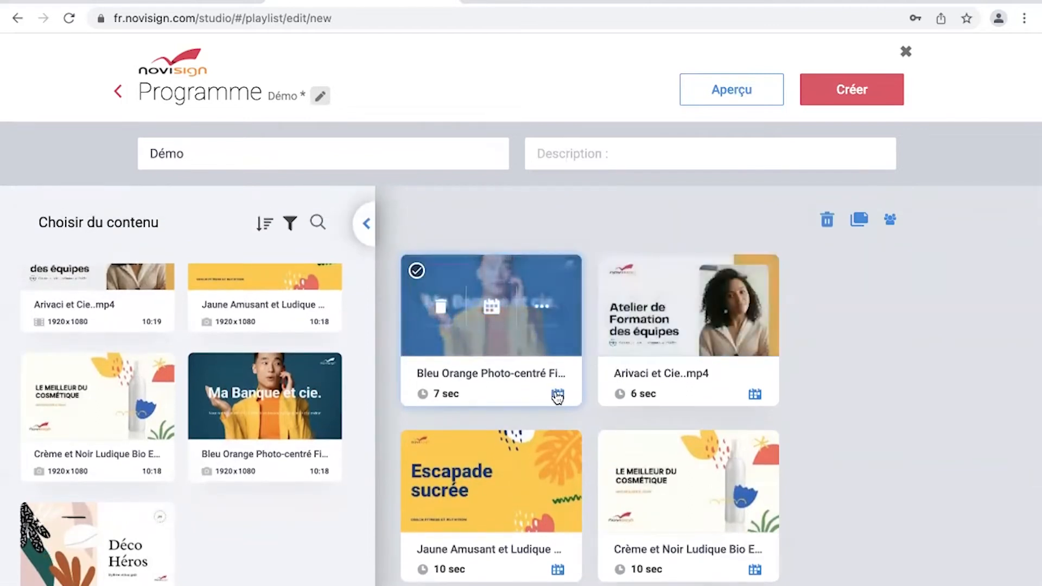
pyautogui.click(557, 396)
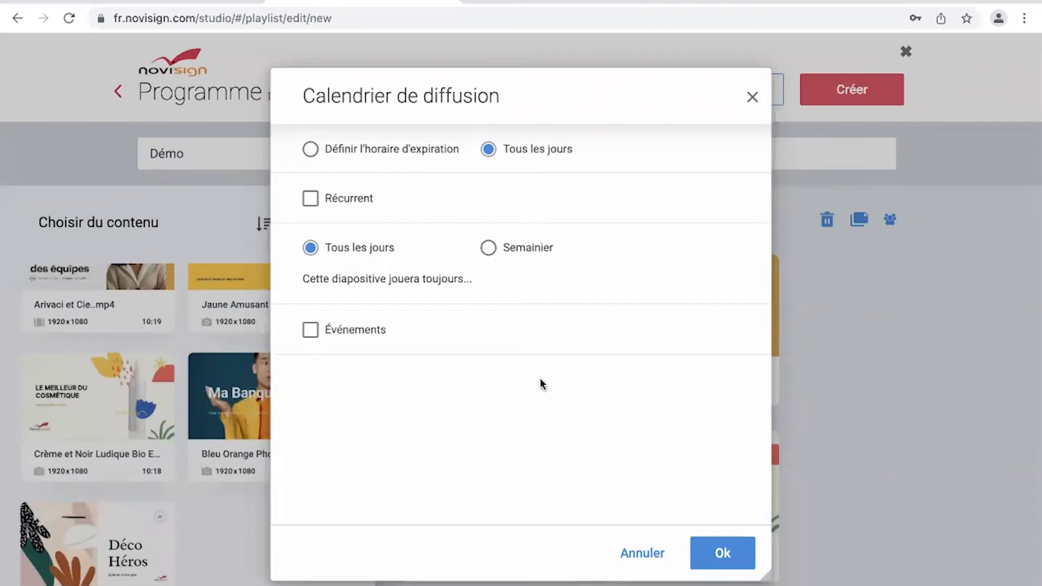
pyautogui.click(401, 157)
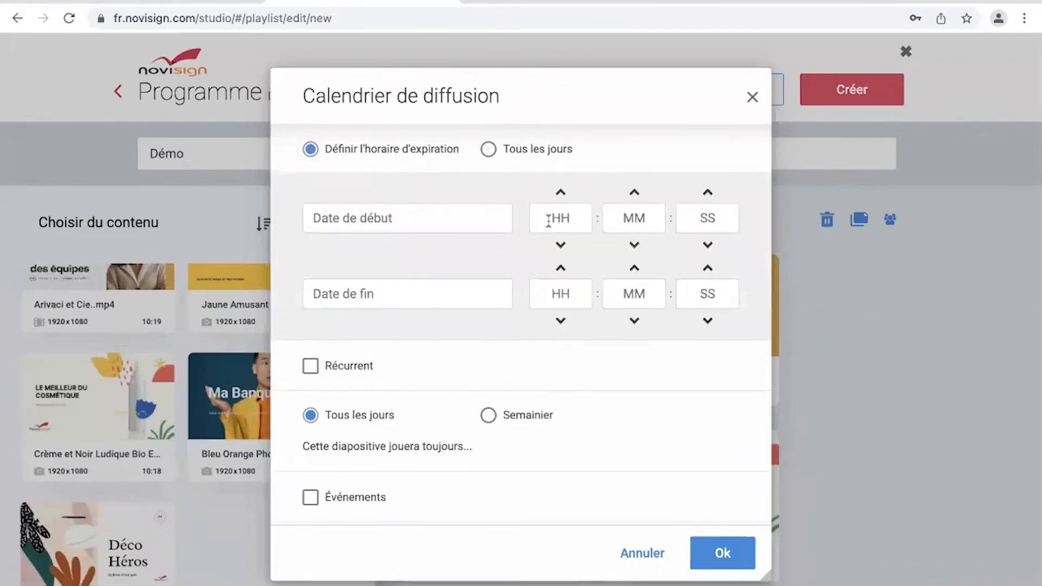
pyautogui.click(488, 417)
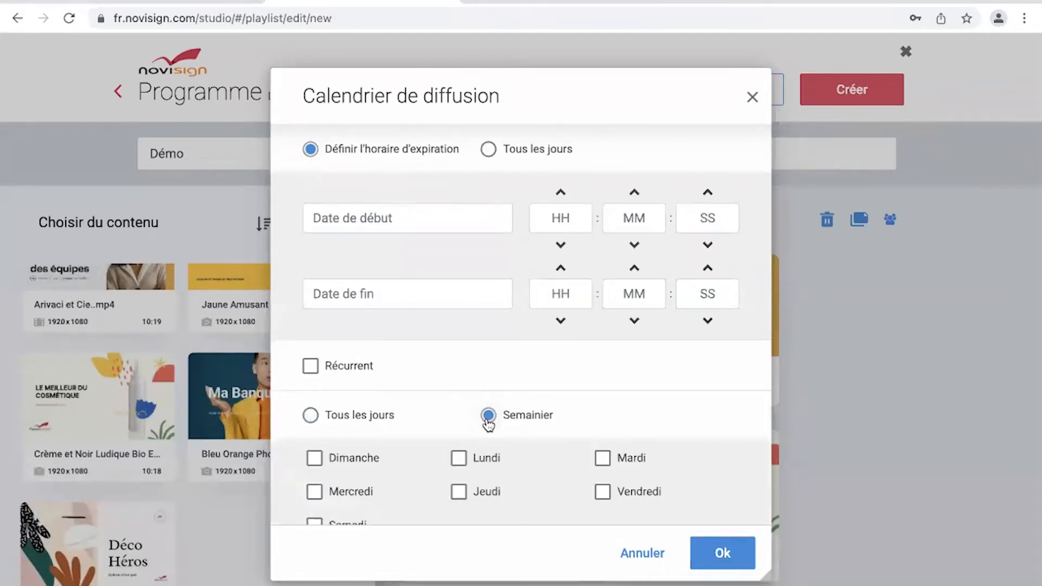
pyautogui.click(459, 459)
pyautogui.click(709, 552)
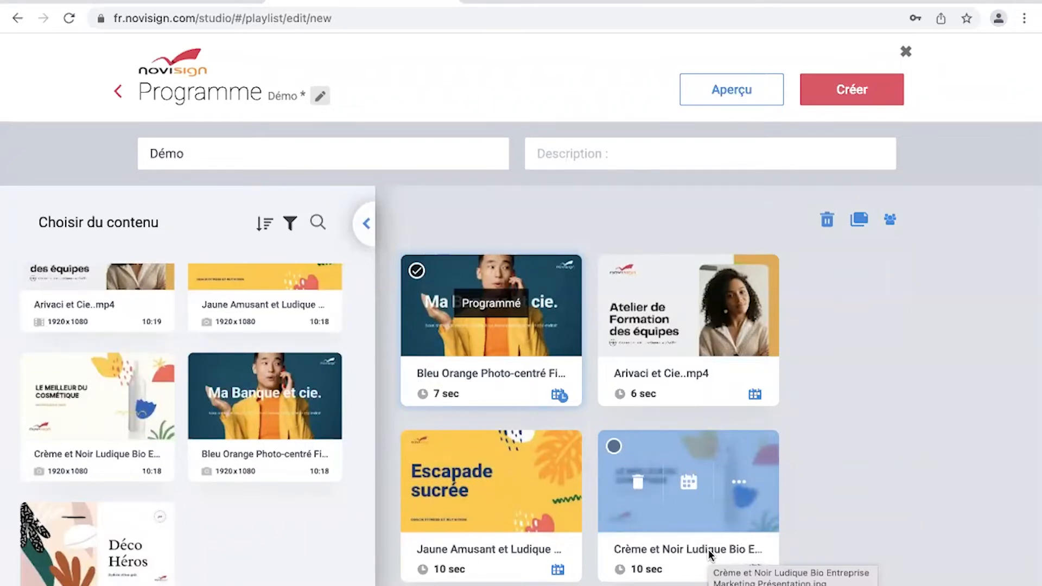
# Preview the playback of the Démo programme and return to its editor.
pyautogui.click(766, 93)
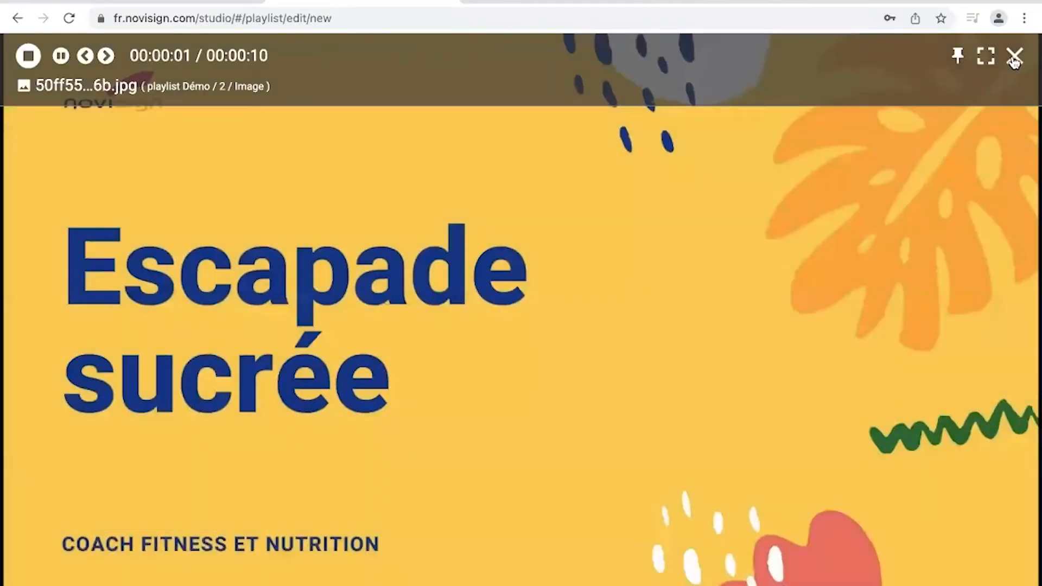
pyautogui.click(1014, 59)
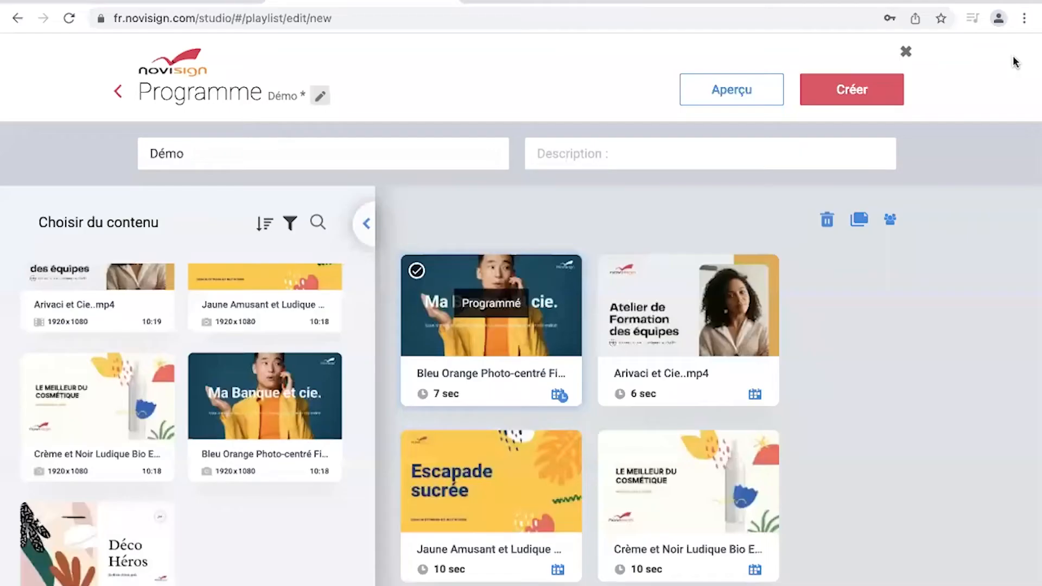
# Save the Démo programme and start a new player named "Ecran d'accueil".
pyautogui.click(864, 93)
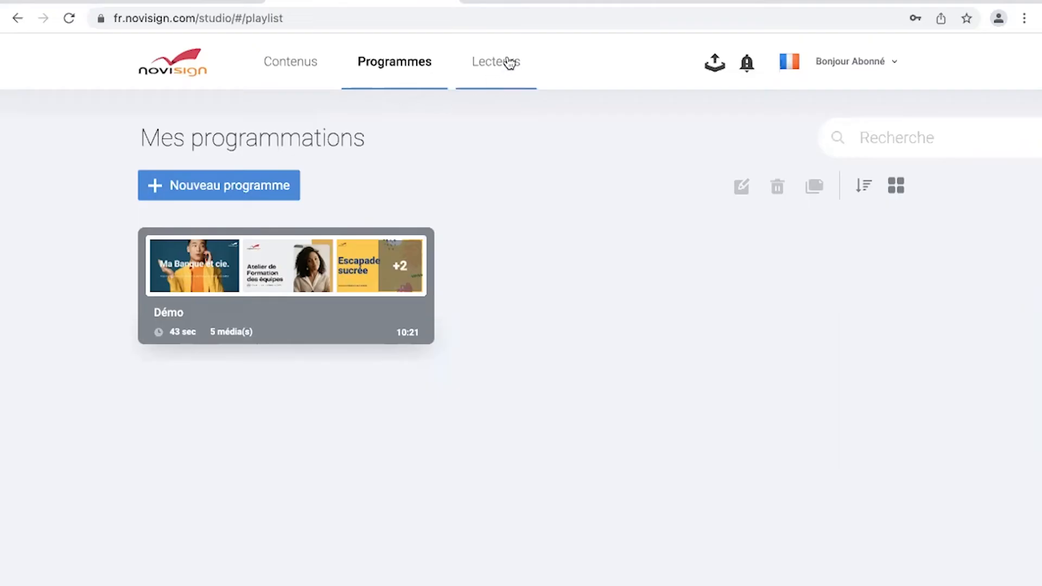
pyautogui.click(509, 62)
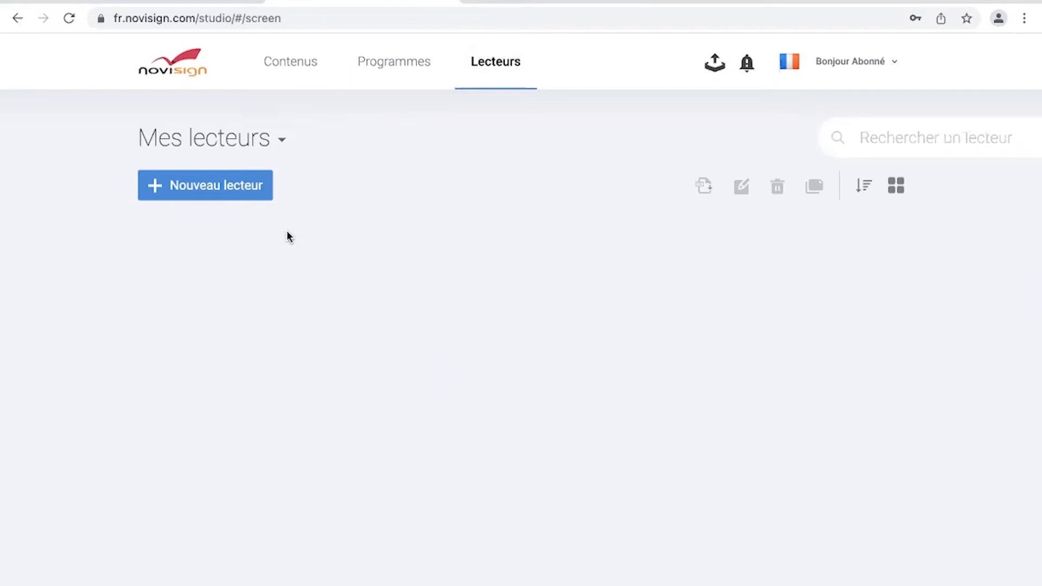
pyautogui.click(222, 195)
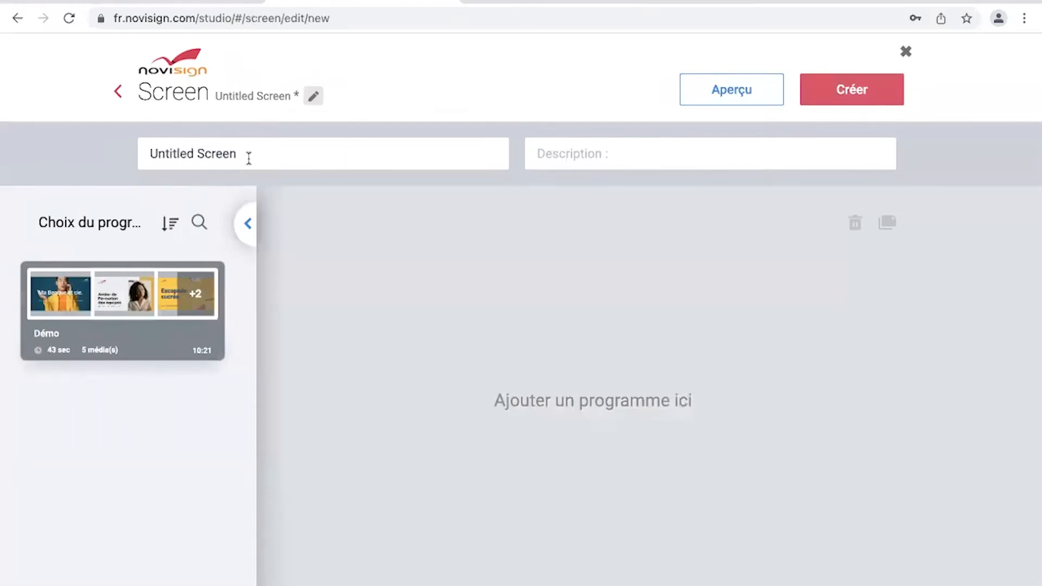
pyautogui.moveTo(255, 157); pyautogui.dragTo(152, 139)
pyautogui.write('Ecr')
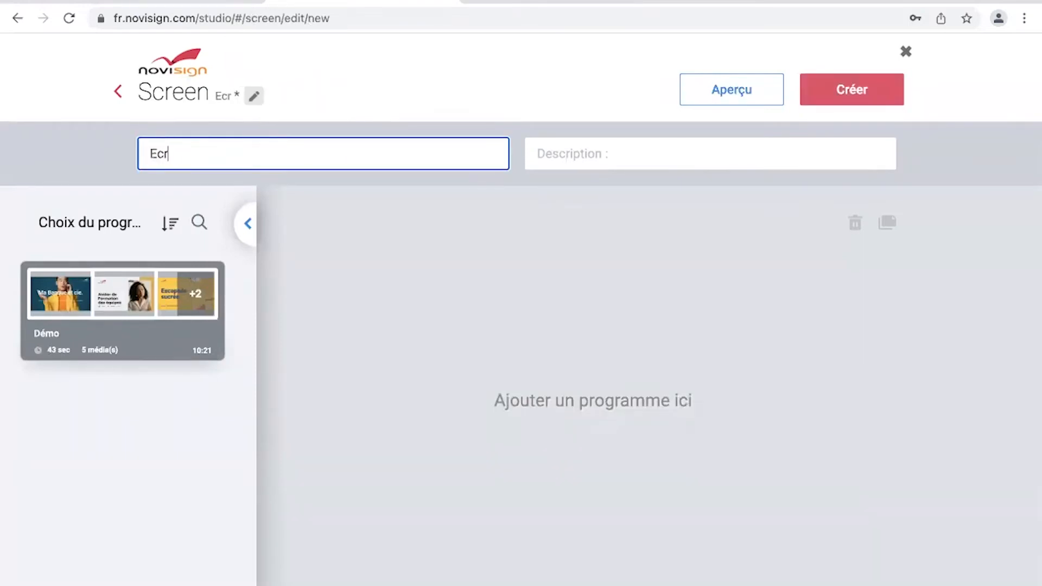
pyautogui.write("an d'accueil")
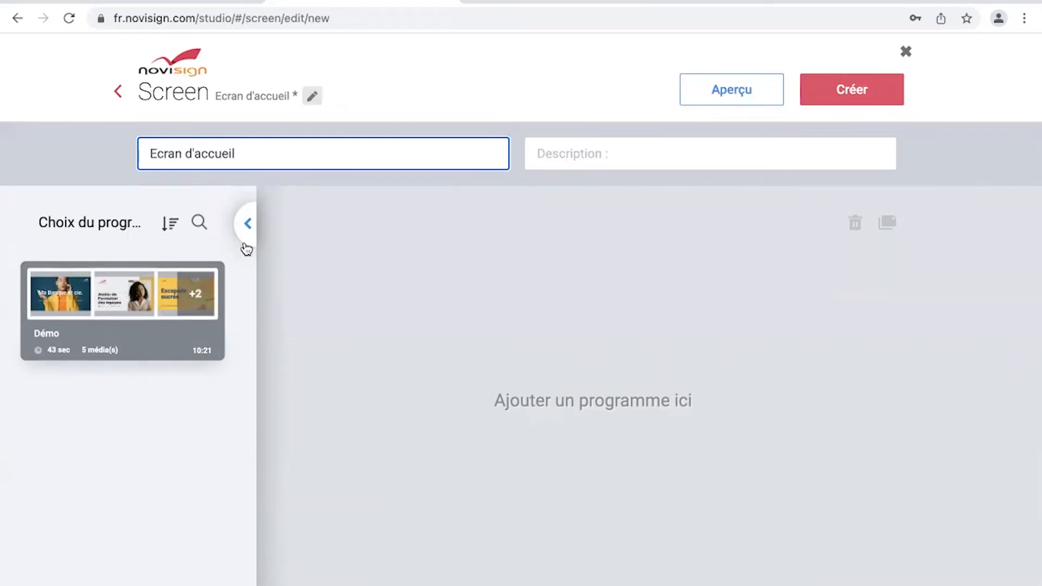
# Add the Démo programme to the Ecran d'accueil player and create the player.
pyautogui.click(129, 300)
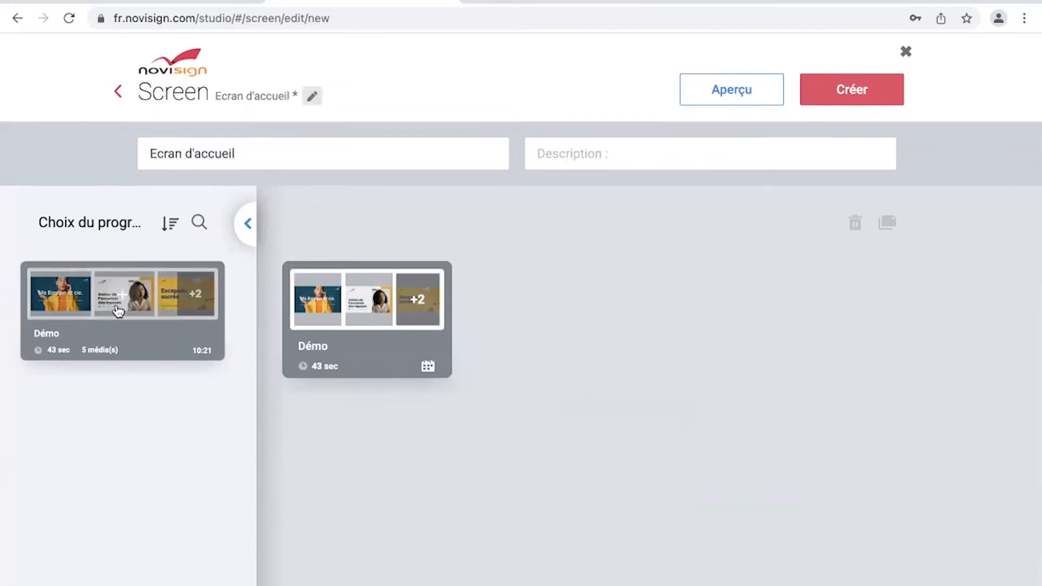
pyautogui.click(831, 94)
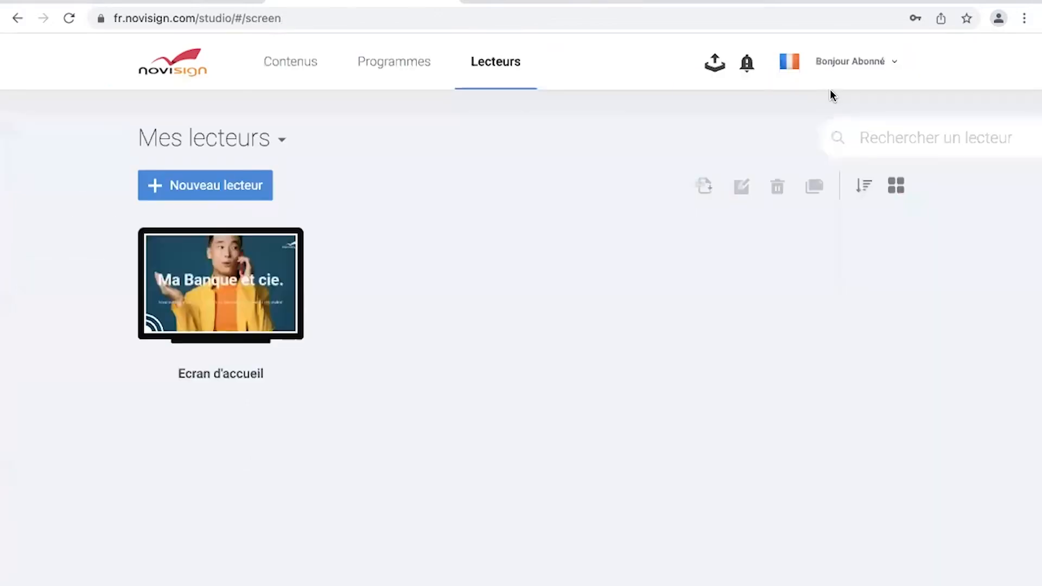
pyautogui.moveTo(203, 272)
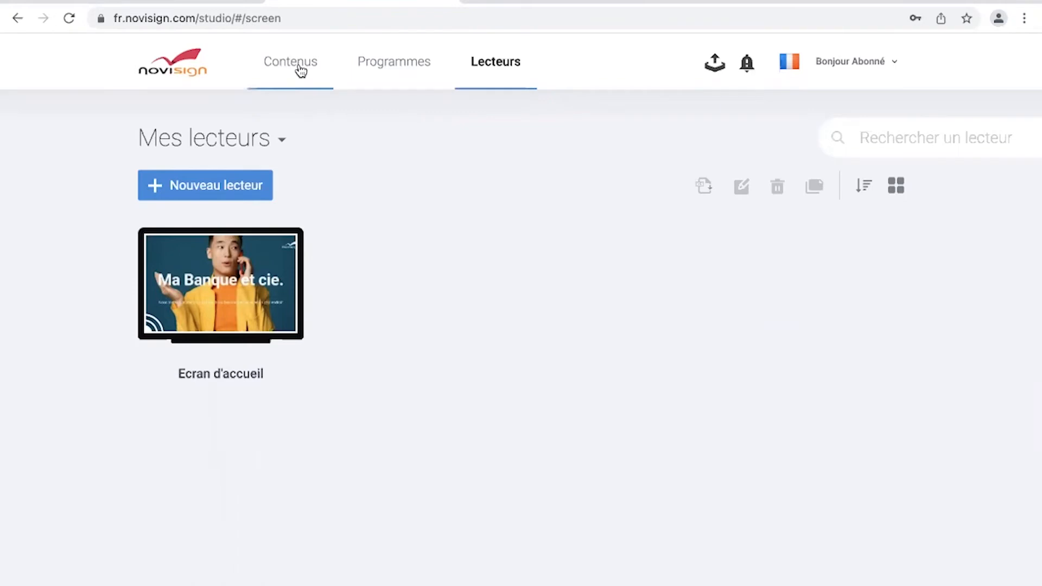
# Start a new content item from a blank composition and name it "Accueil".
pyautogui.click(299, 70)
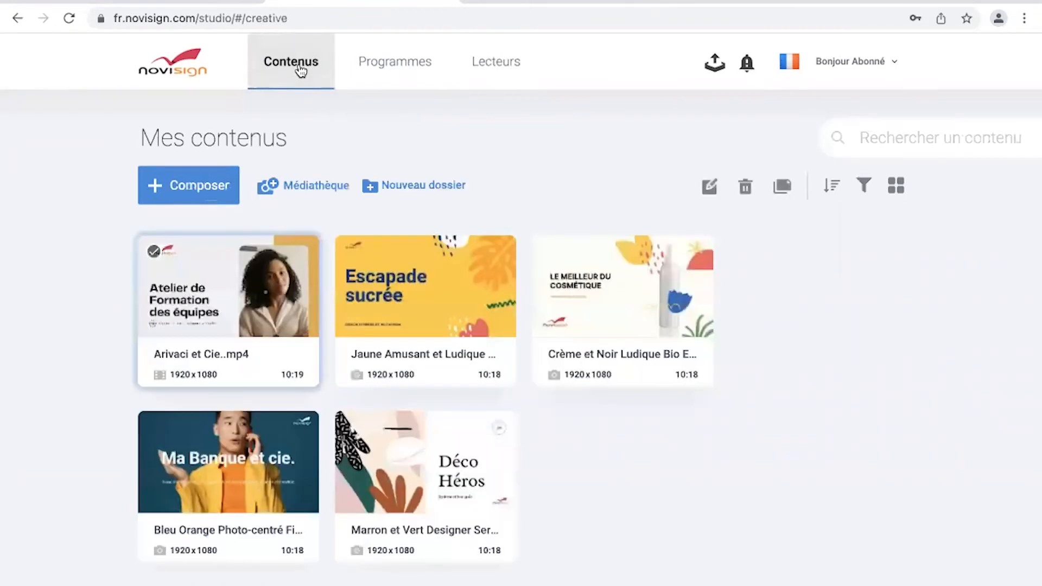
pyautogui.click(219, 181)
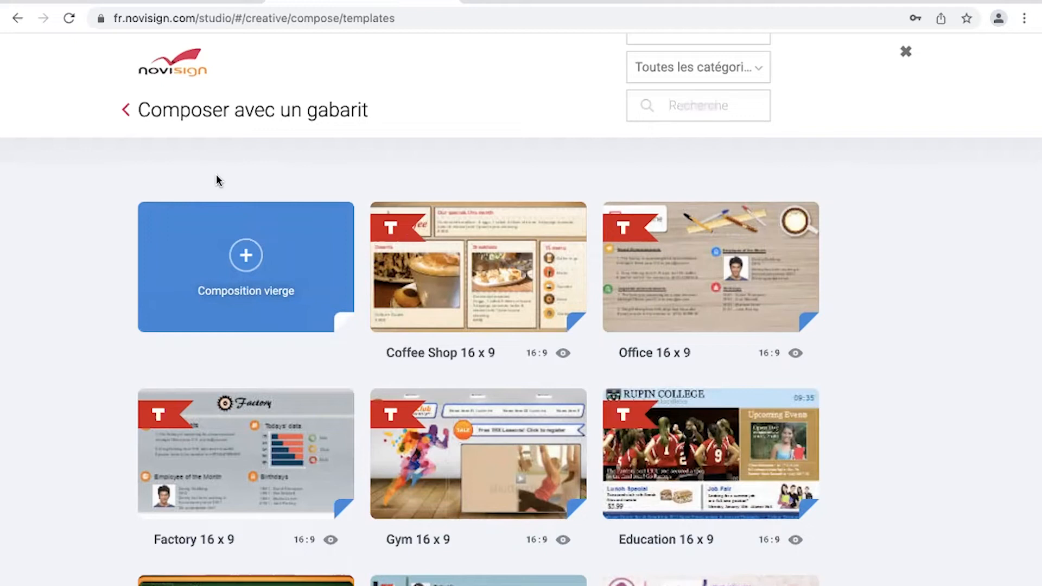
pyautogui.click(247, 263)
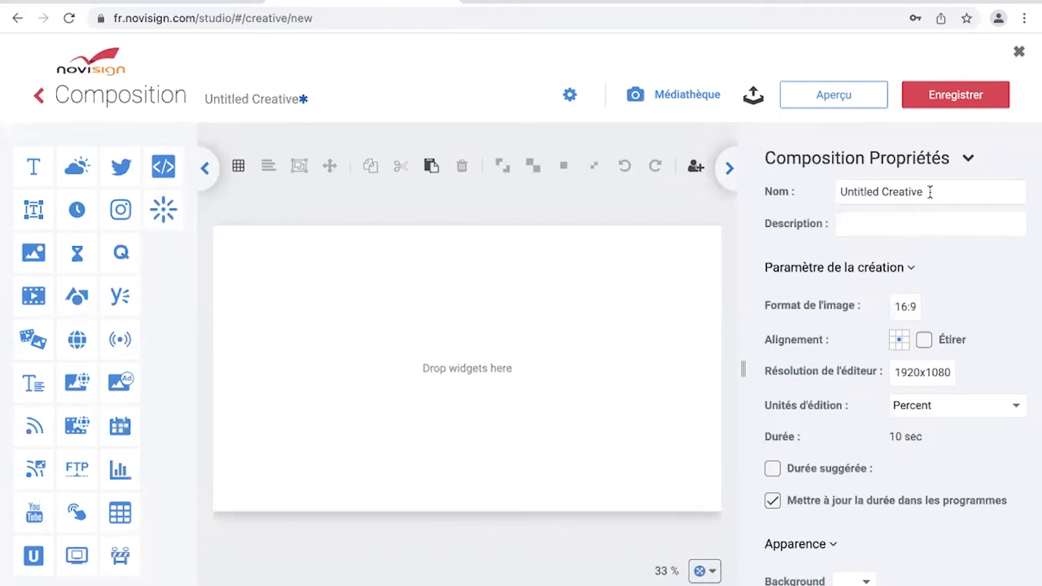
pyautogui.moveTo(930, 191); pyautogui.dragTo(812, 196)
pyautogui.write('Accueil')
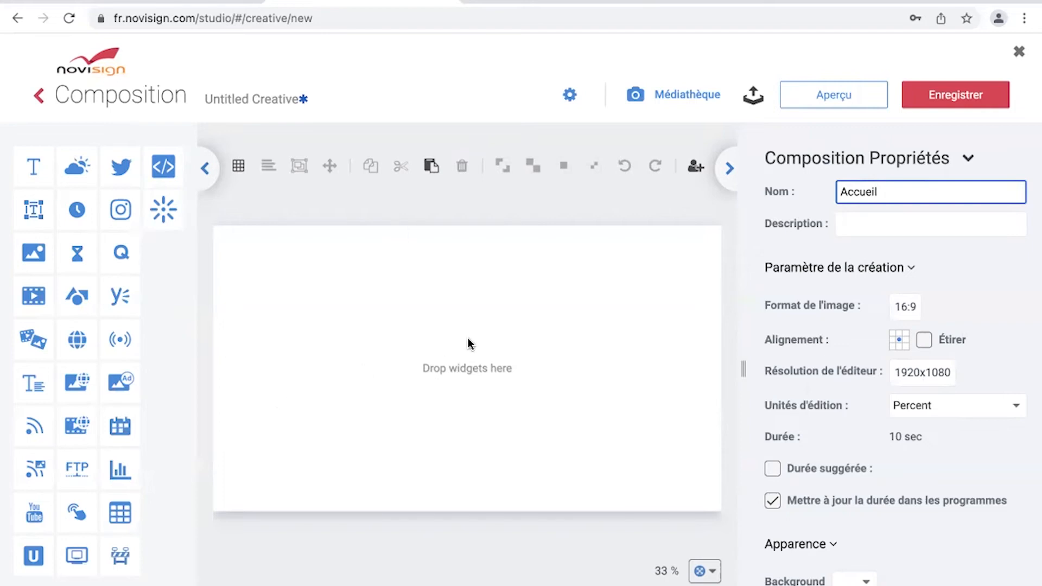
# Examine the background image gallery and the custom fill options for the composition, applying none of them.
pyautogui.scroll(-3, 816, 408)
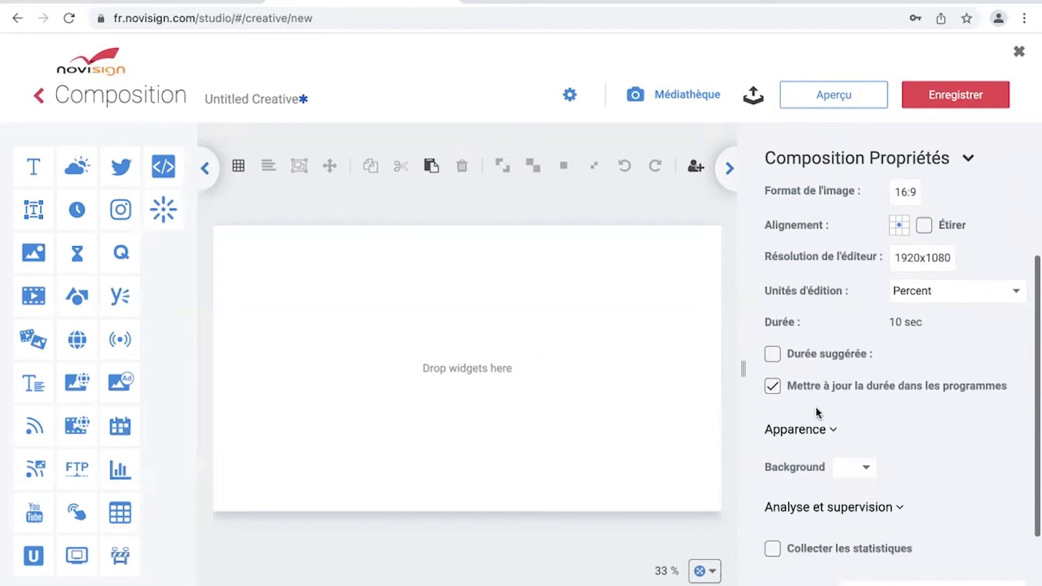
pyautogui.click(866, 463)
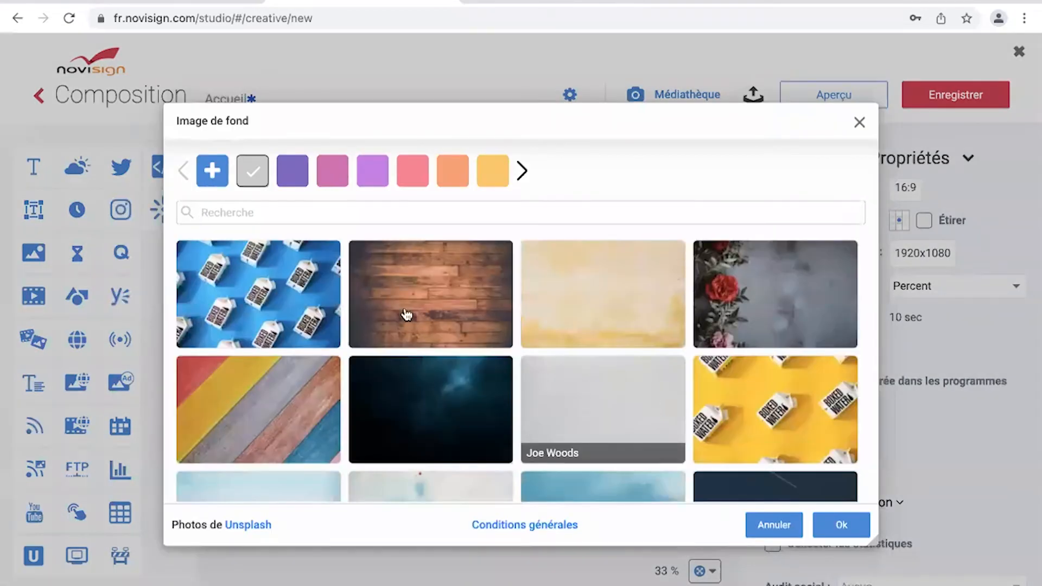
pyautogui.click(212, 170)
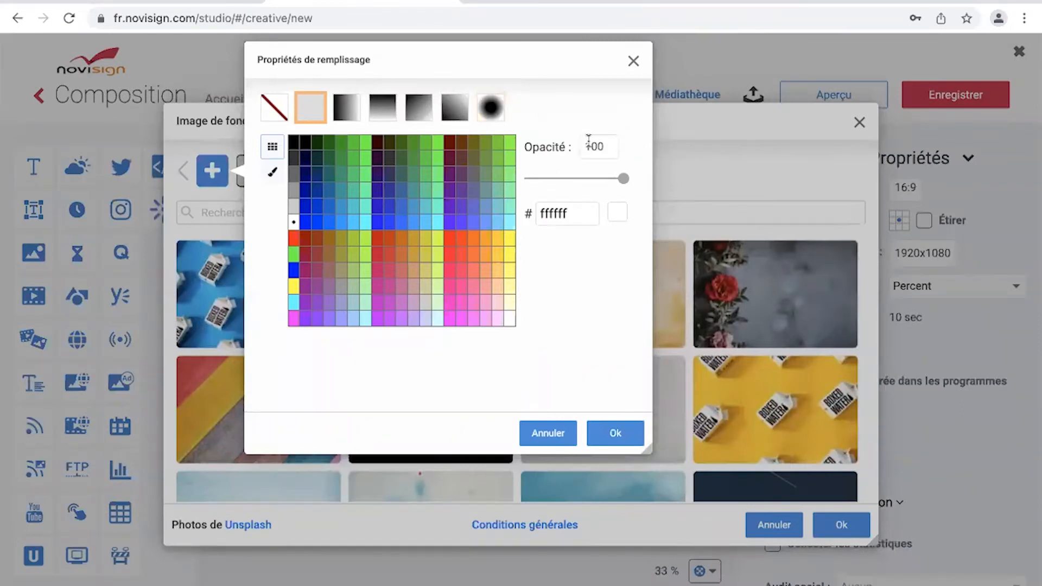
pyautogui.click(564, 438)
pyautogui.click(772, 524)
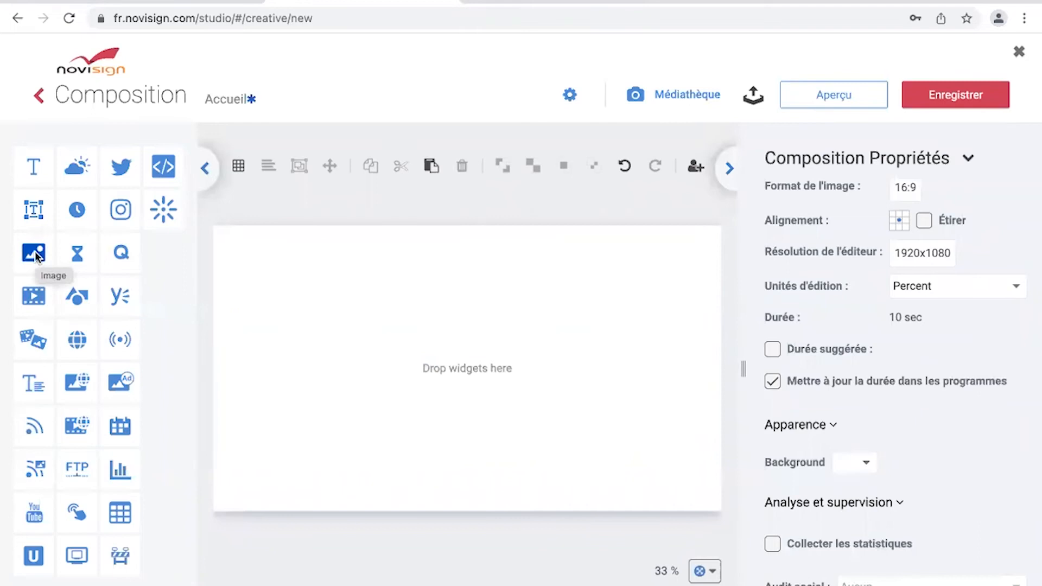
# Place the blue, green and purple abstract library picture on the canvas at full size, shifted to cover the right-hand part.
pyautogui.moveTo(35, 251); pyautogui.dragTo(473, 368)
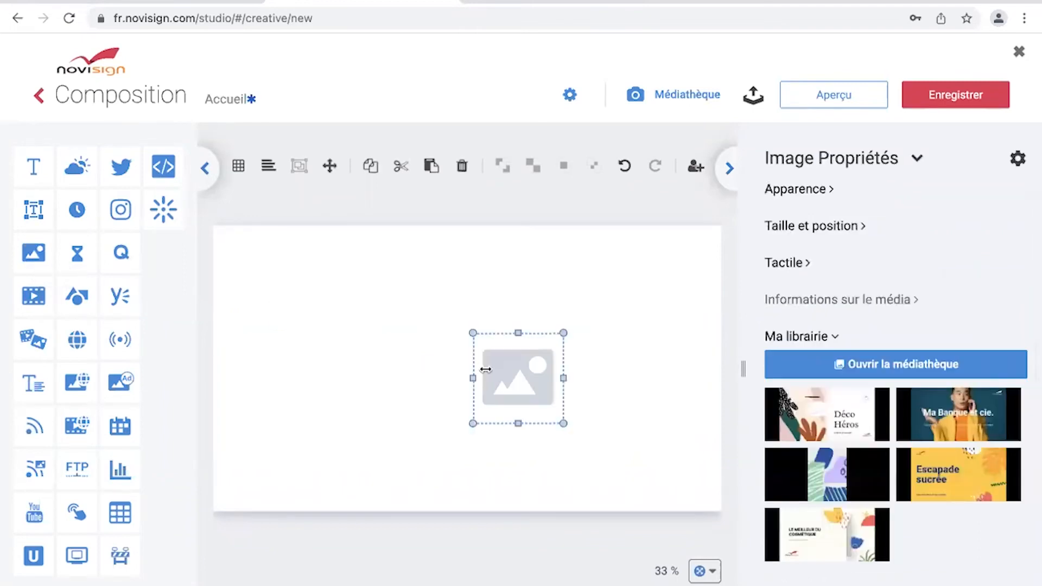
pyautogui.click(810, 461)
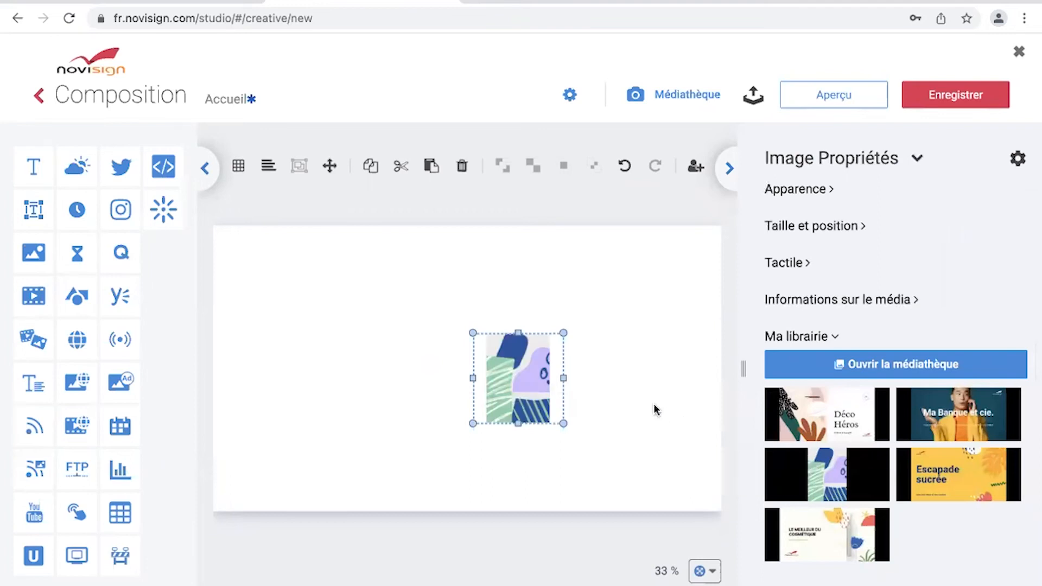
pyautogui.click(327, 168)
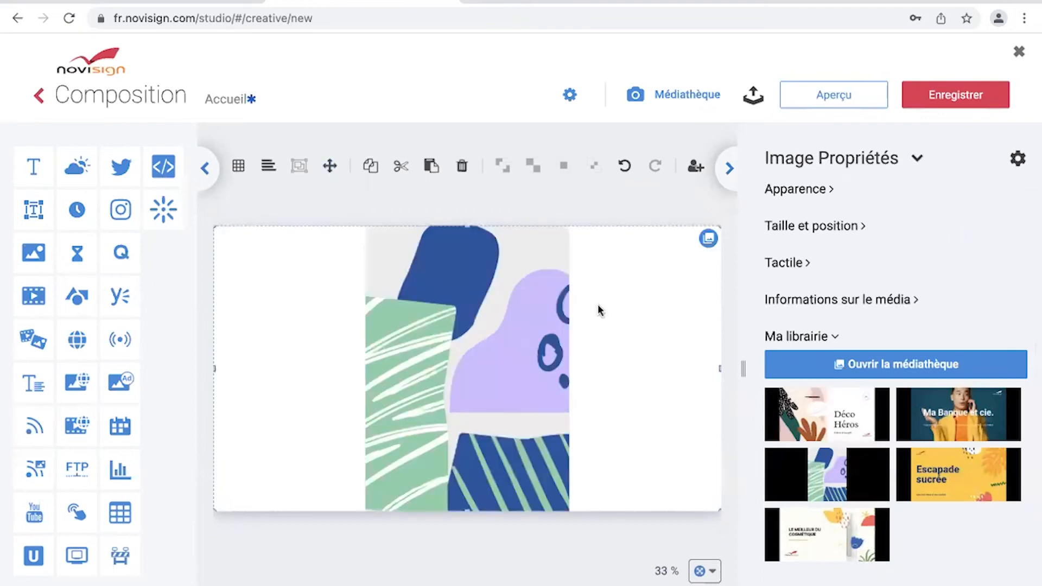
pyautogui.moveTo(554, 385); pyautogui.dragTo(713, 387)
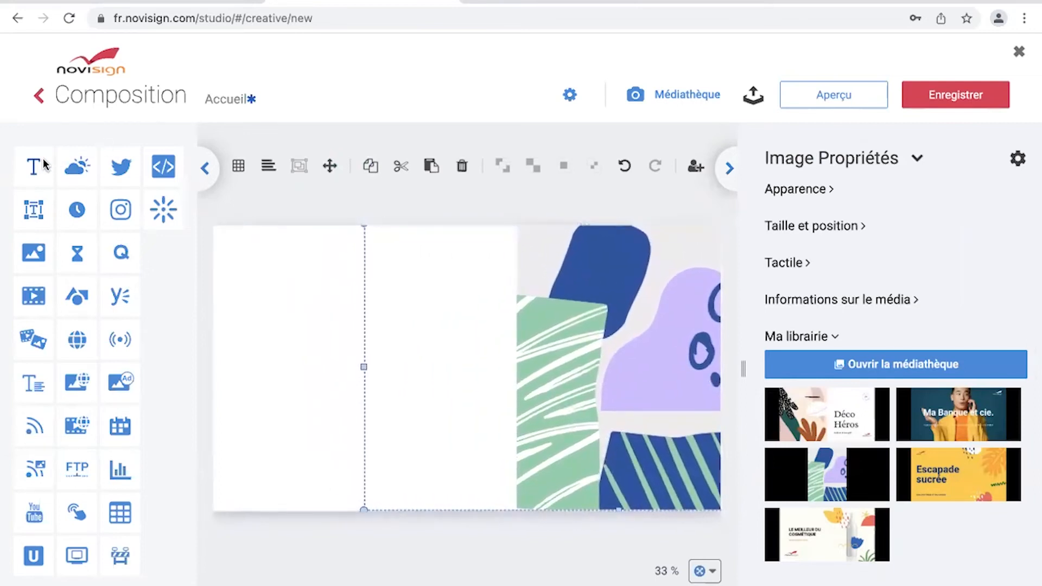
# Add a text label reading "Université de Condorcet" in the canvas's upper left, about 50% wide and 19% high.
pyautogui.moveTo(41, 165); pyautogui.dragTo(332, 311)
pyautogui.moveTo(378, 283); pyautogui.dragTo(484, 282)
pyautogui.moveTo(287, 283); pyautogui.dragTo(225, 284)
pyautogui.click(261, 286)
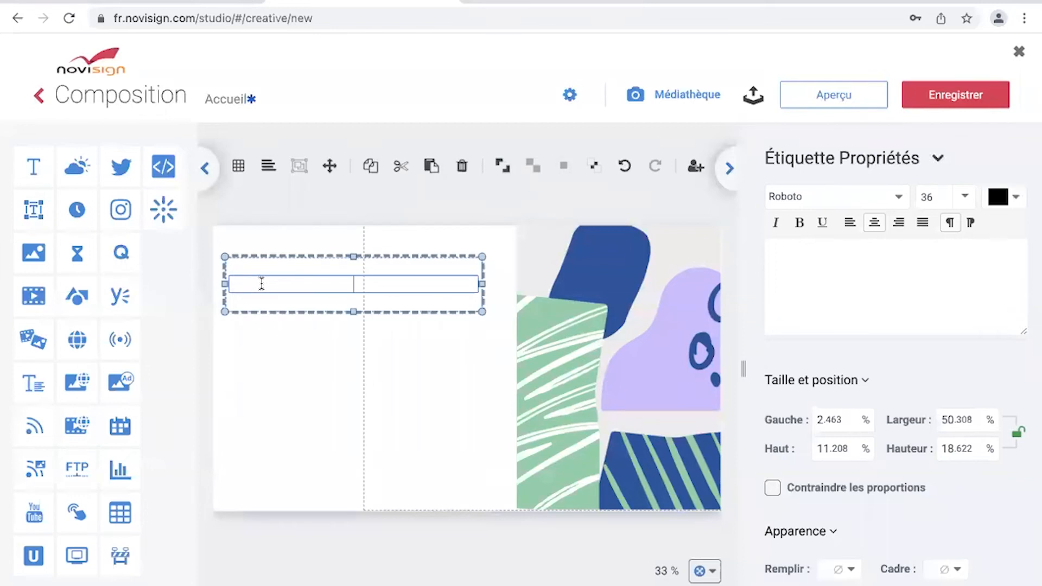
pyautogui.write('Université de Condorcet')
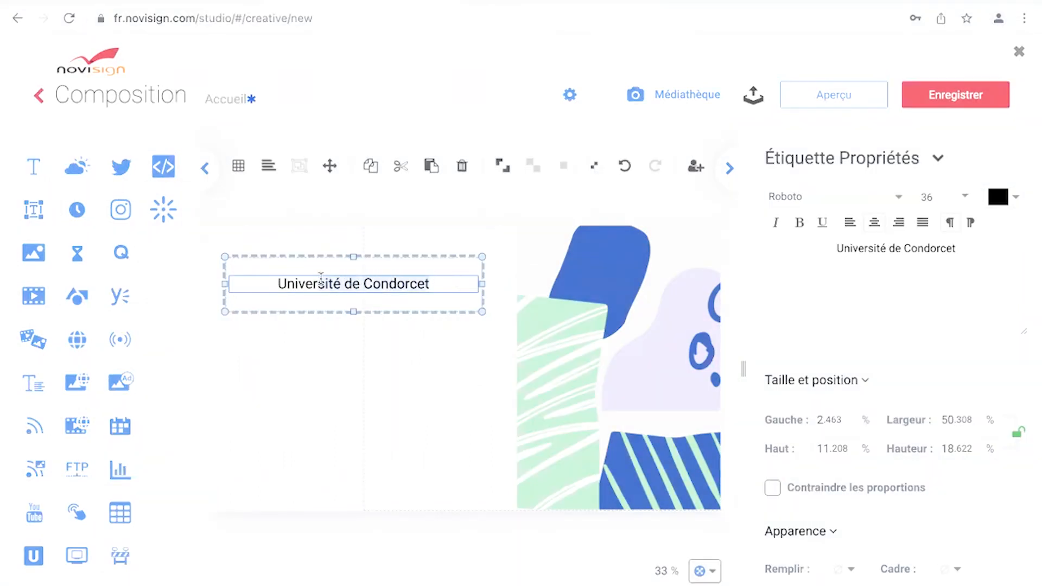
# Change the font of the "Université de Condorcet" label to Abel.
pyautogui.click(809, 197)
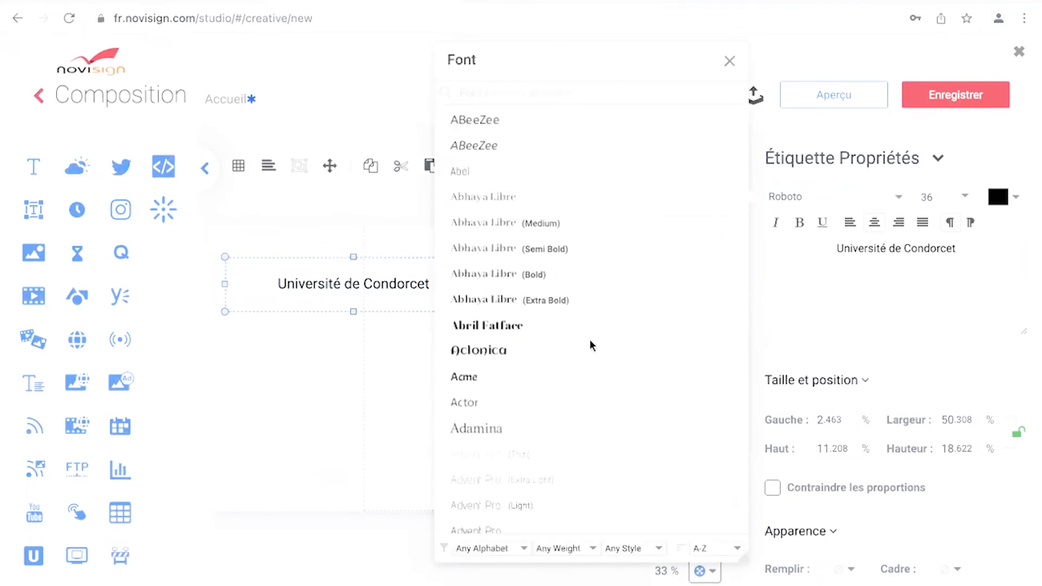
pyautogui.click(605, 174)
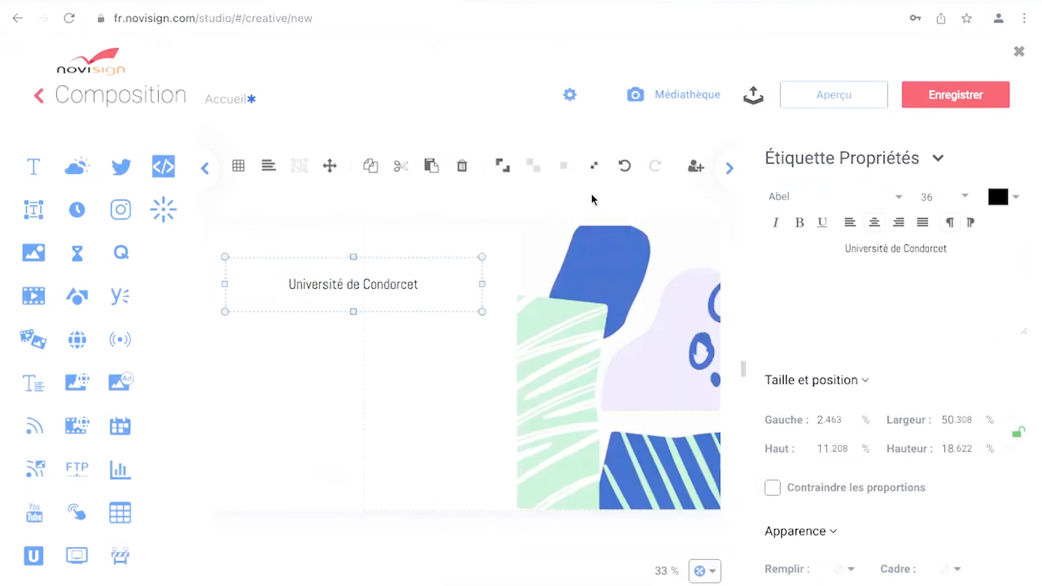
pyautogui.click(443, 339)
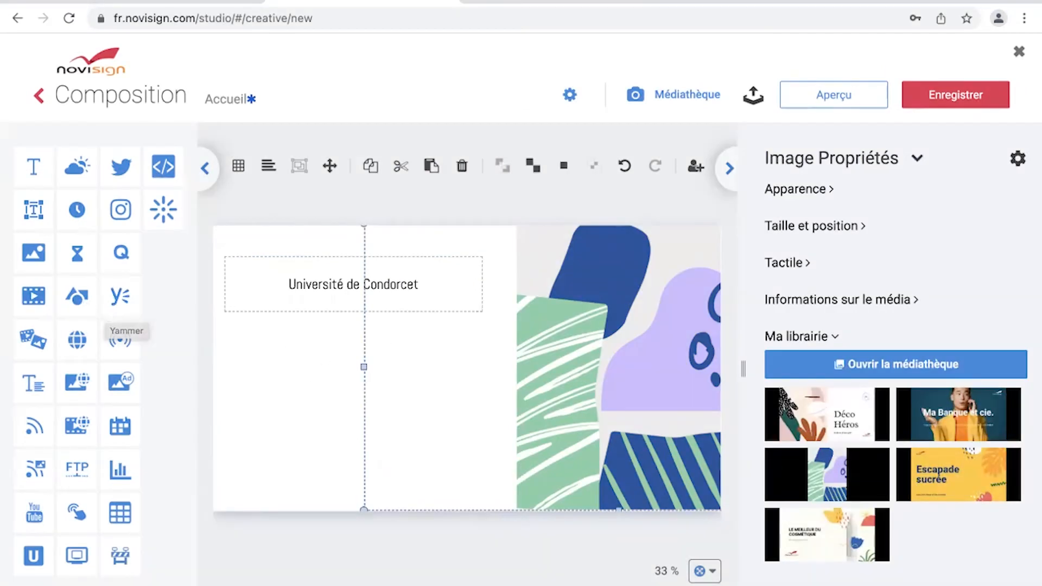
# Add a second text label reading "Bienvenue" below the university name, about 40% wide and 17.5% high.
pyautogui.moveTo(40, 172); pyautogui.dragTo(260, 333)
pyautogui.moveTo(393, 332); pyautogui.dragTo(467, 330)
pyautogui.click(396, 338)
pyautogui.write('Bienvenue')
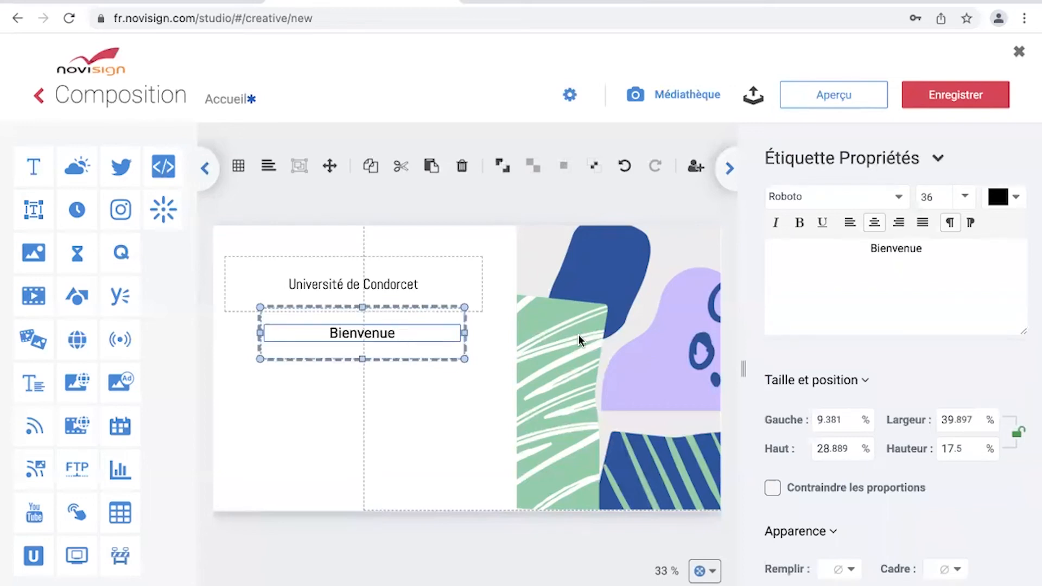
# Change the font of the "Bienvenue" label to Abril Fatface.
pyautogui.click(879, 205)
pyautogui.click(880, 199)
pyautogui.click(882, 201)
pyautogui.click(578, 322)
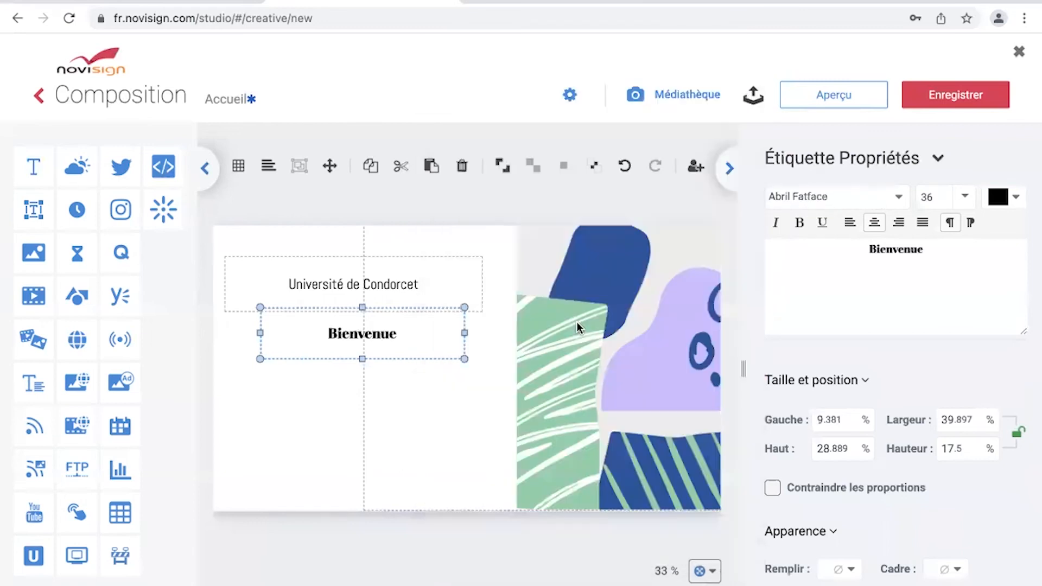
# Set the font size of the "Bienvenue" label to 82.
pyautogui.click(400, 340)
pyautogui.click(963, 198)
pyautogui.scroll(-2, 946, 353)
pyautogui.scroll(-5, 946, 374)
pyautogui.scroll(-2, 944, 364)
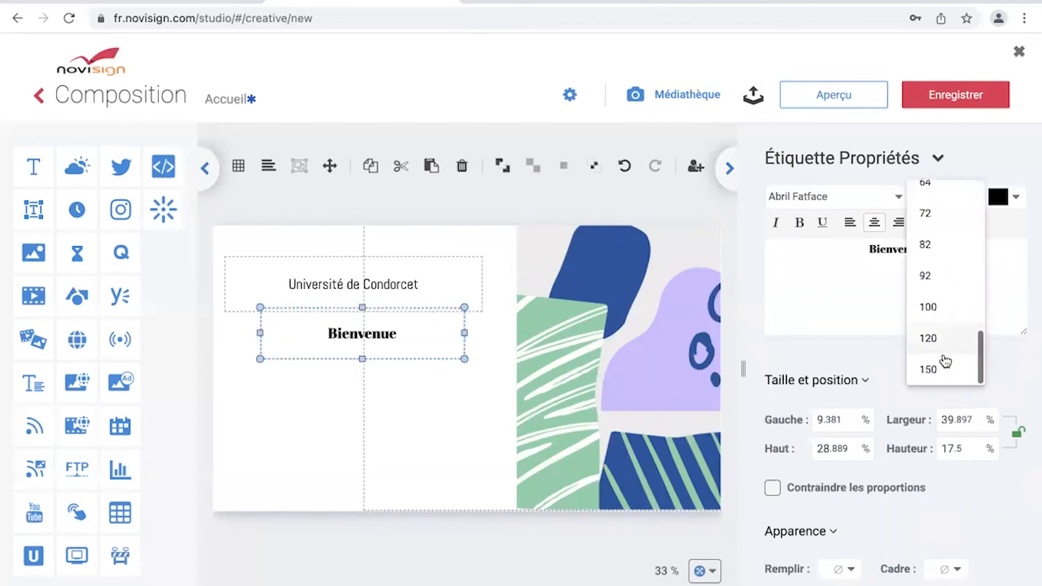
pyautogui.click(944, 233)
pyautogui.click(462, 403)
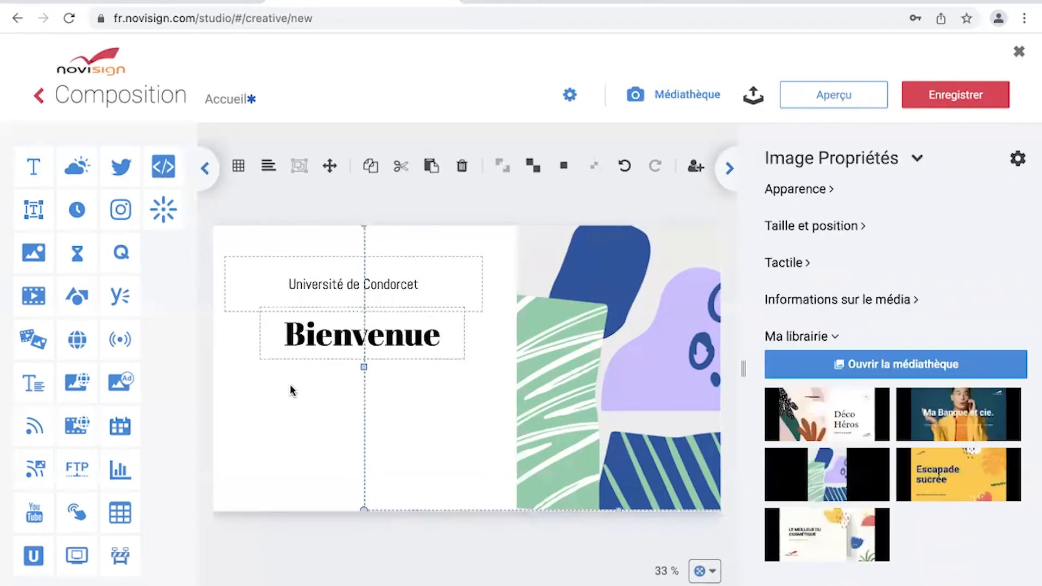
# Add a box shape near the canvas's lower left edge, about 49% wide and 12.5% high.
pyautogui.moveTo(76, 299); pyautogui.dragTo(452, 434)
pyautogui.moveTo(290, 434); pyautogui.dragTo(234, 434)
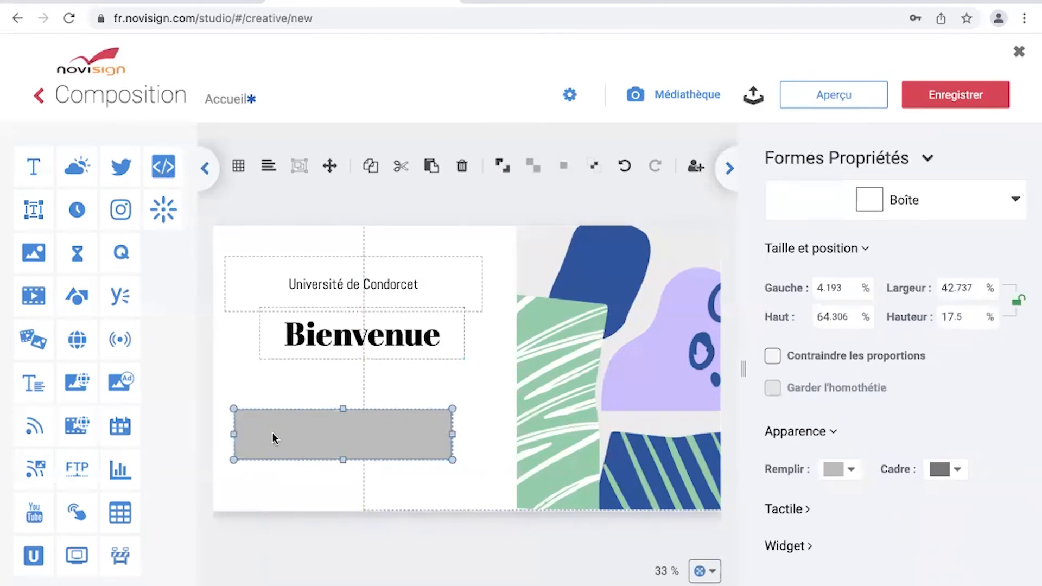
pyautogui.moveTo(456, 437); pyautogui.dragTo(483, 434)
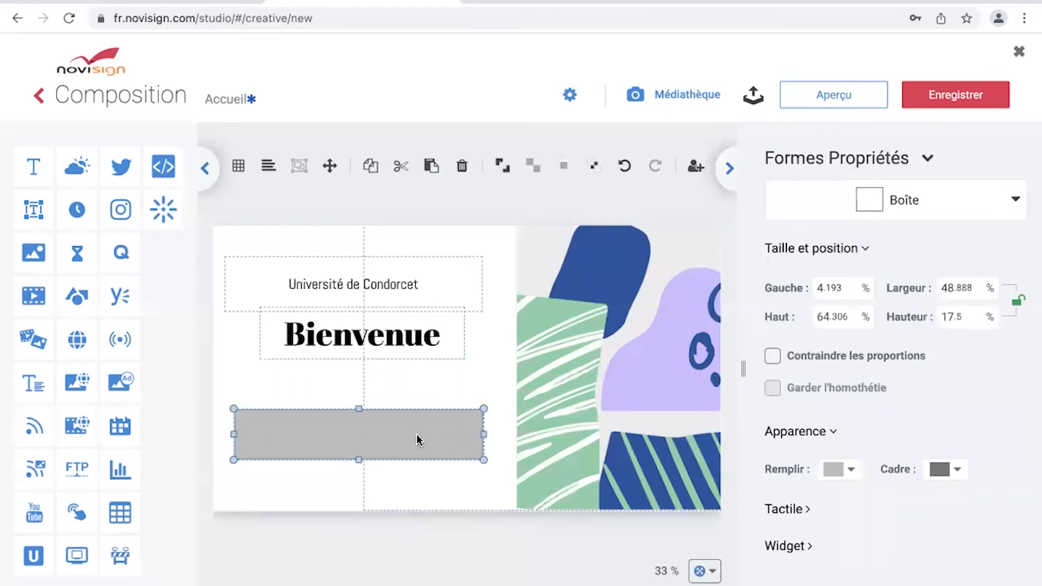
pyautogui.moveTo(358, 409); pyautogui.dragTo(362, 478)
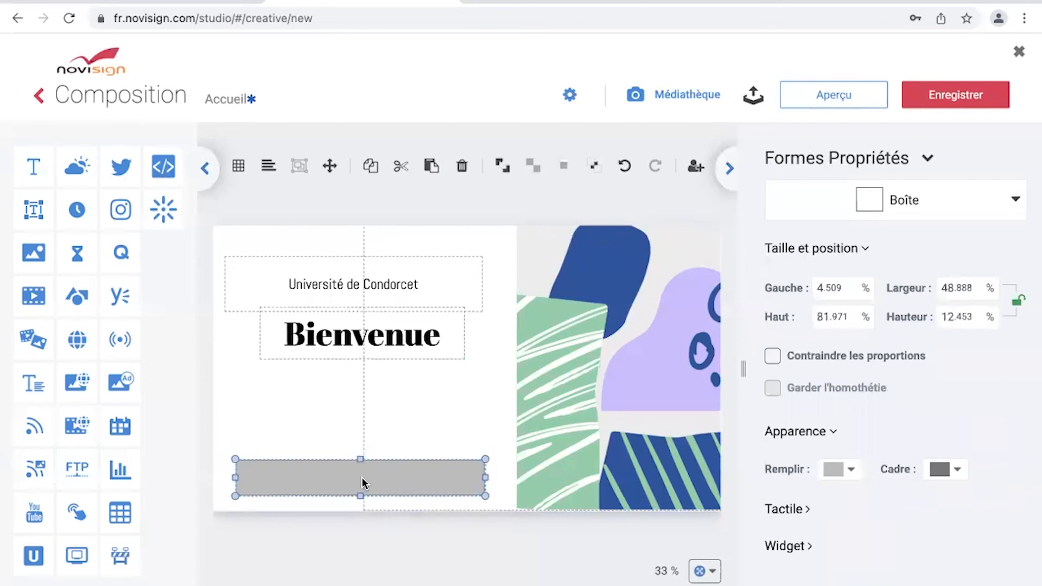
# Set the box's fill to the light grey cccccc.
pyautogui.click(849, 479)
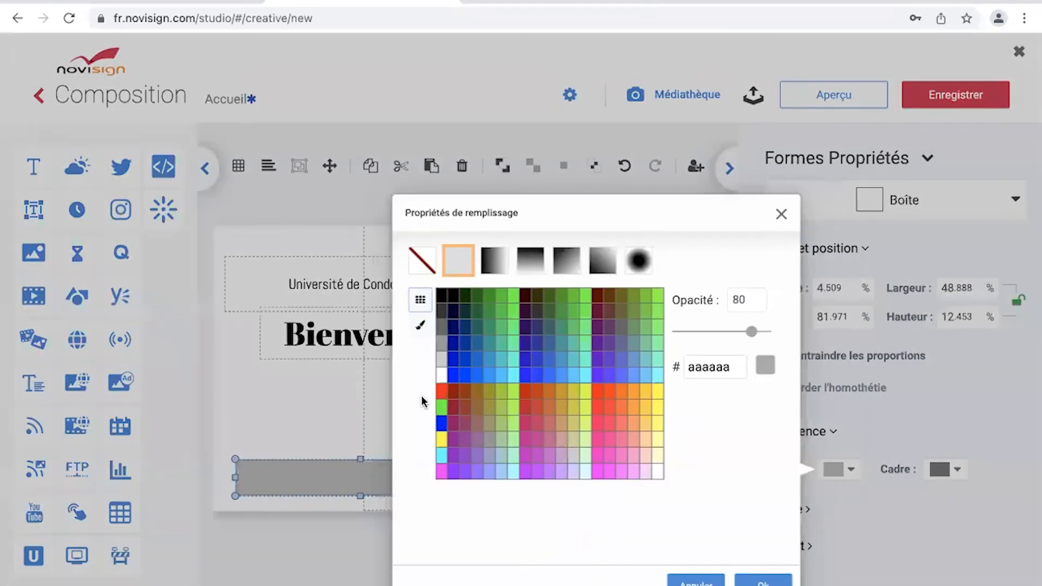
pyautogui.click(442, 360)
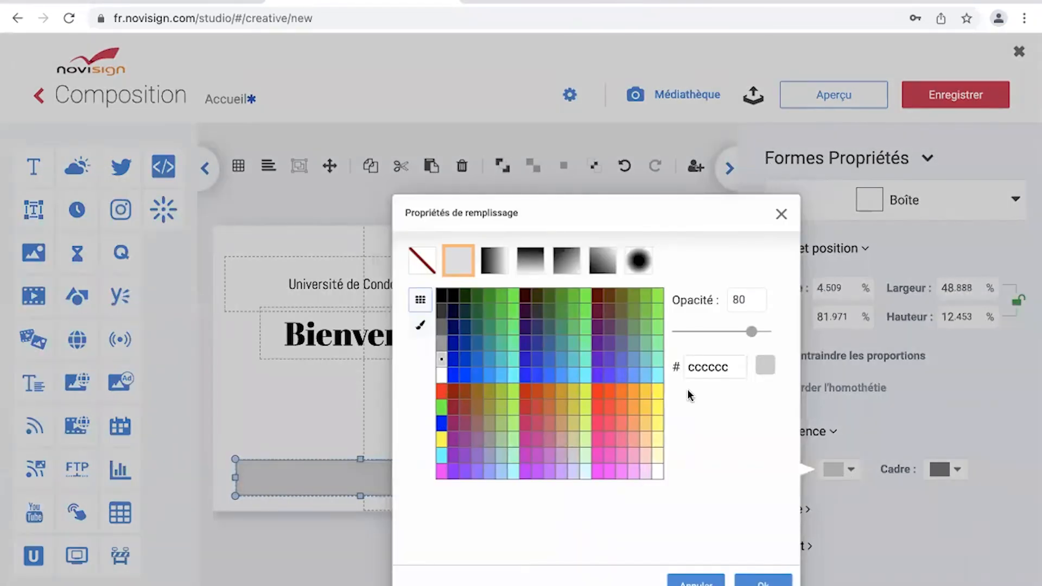
pyautogui.click(761, 580)
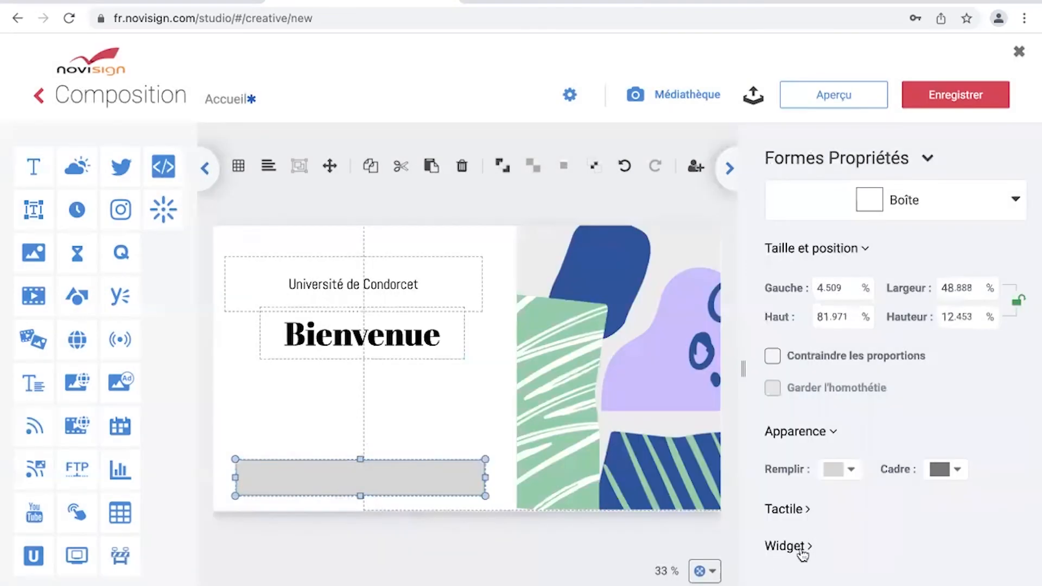
# Remove the frame colour from the light grey box so that it has no outline.
pyautogui.click(935, 470)
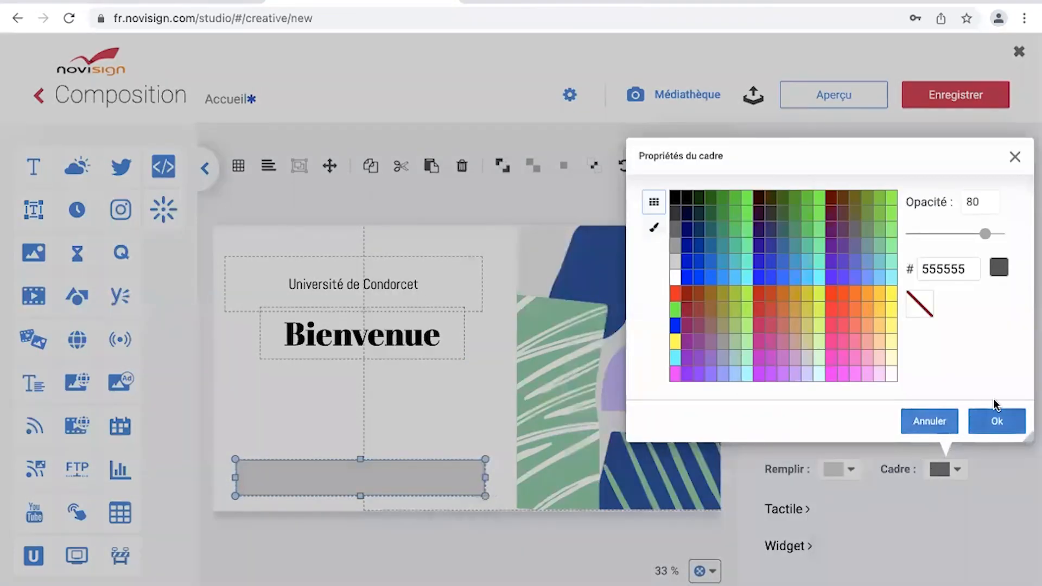
pyautogui.click(928, 307)
pyautogui.click(988, 421)
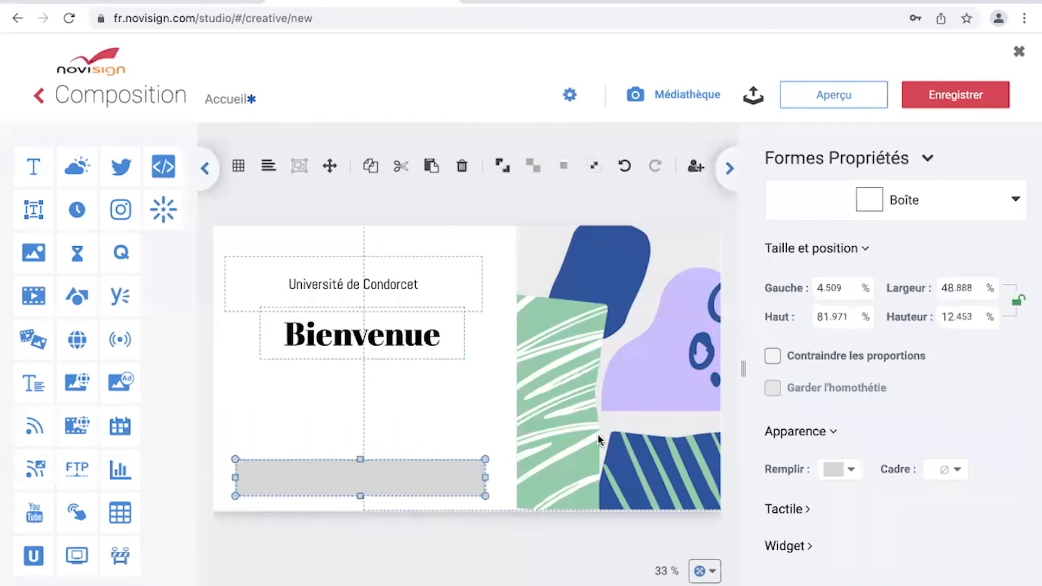
# Add a text label reading "Hall d'entrée RDC" over the grey box, about 42% wide and 8% high.
pyautogui.moveTo(35, 182); pyautogui.dragTo(466, 464)
pyautogui.moveTo(269, 464); pyautogui.dragTo(244, 465)
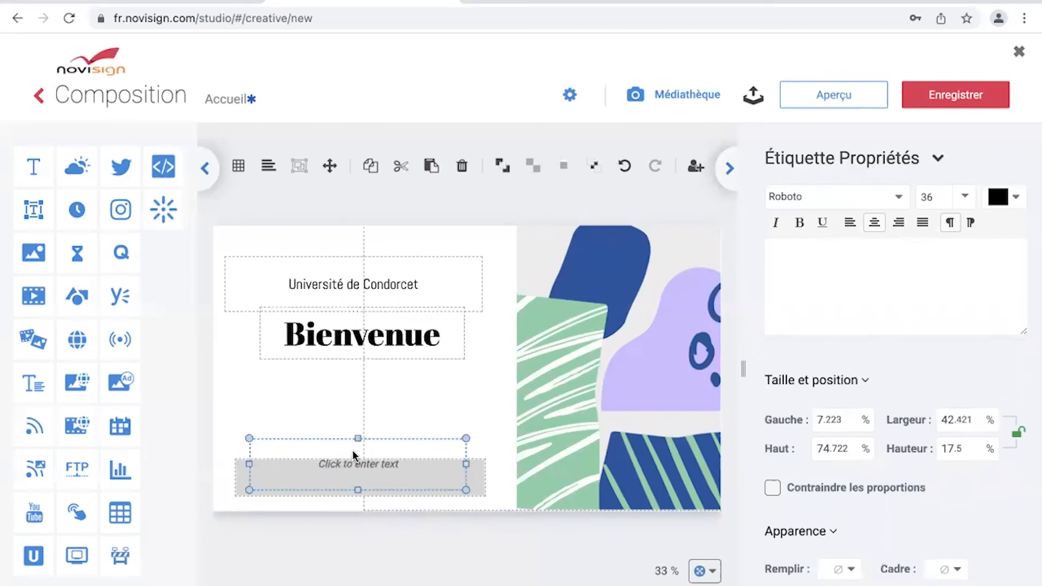
pyautogui.moveTo(359, 440); pyautogui.dragTo(359, 467)
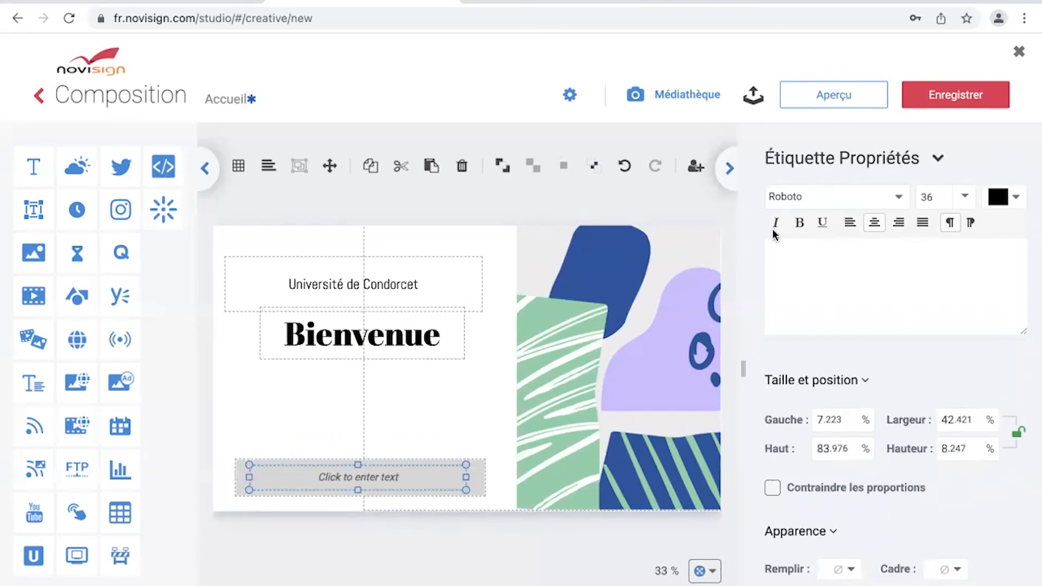
pyautogui.click(412, 480)
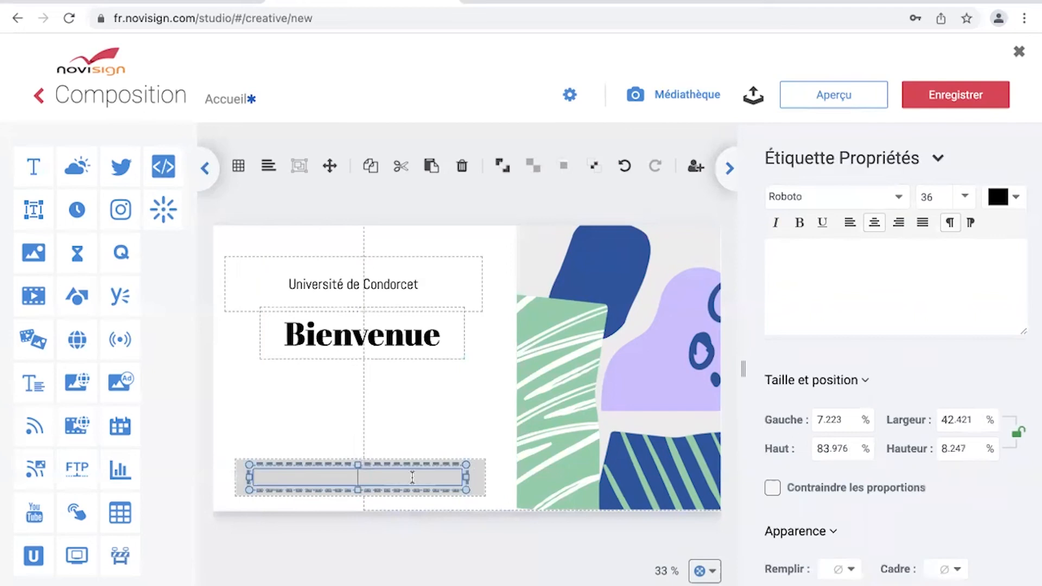
pyautogui.write("Hall d'entrée RDC")
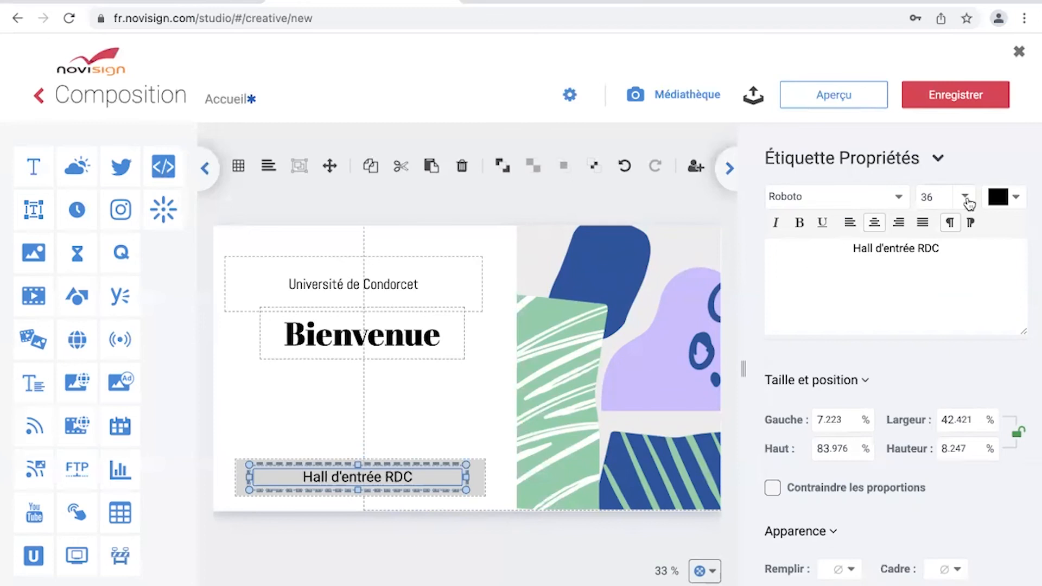
pyautogui.click(455, 417)
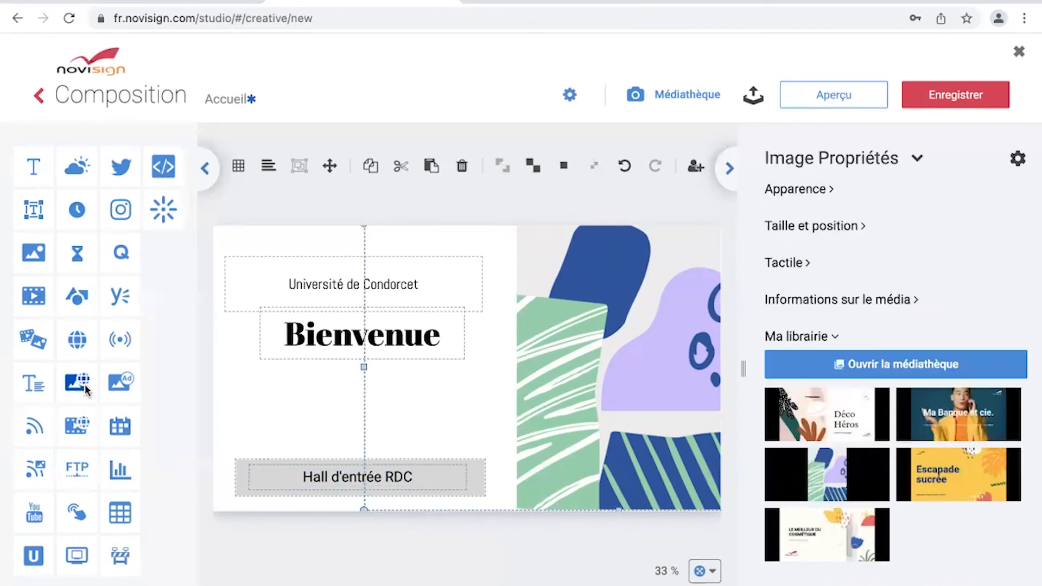
# Add a weather widget and fit it between the "Bienvenue" label and the grey box.
pyautogui.moveTo(77, 166); pyautogui.dragTo(332, 389)
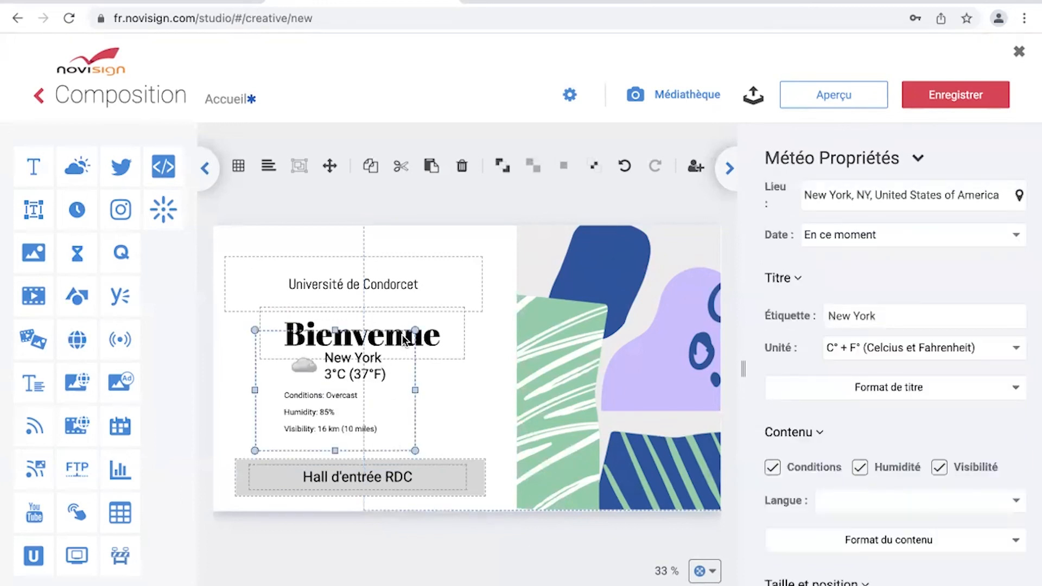
pyautogui.moveTo(414, 331); pyautogui.dragTo(390, 377)
pyautogui.moveTo(395, 414); pyautogui.dragTo(435, 412)
pyautogui.moveTo(343, 375); pyautogui.dragTo(344, 361)
pyautogui.moveTo(357, 405); pyautogui.dragTo(380, 403)
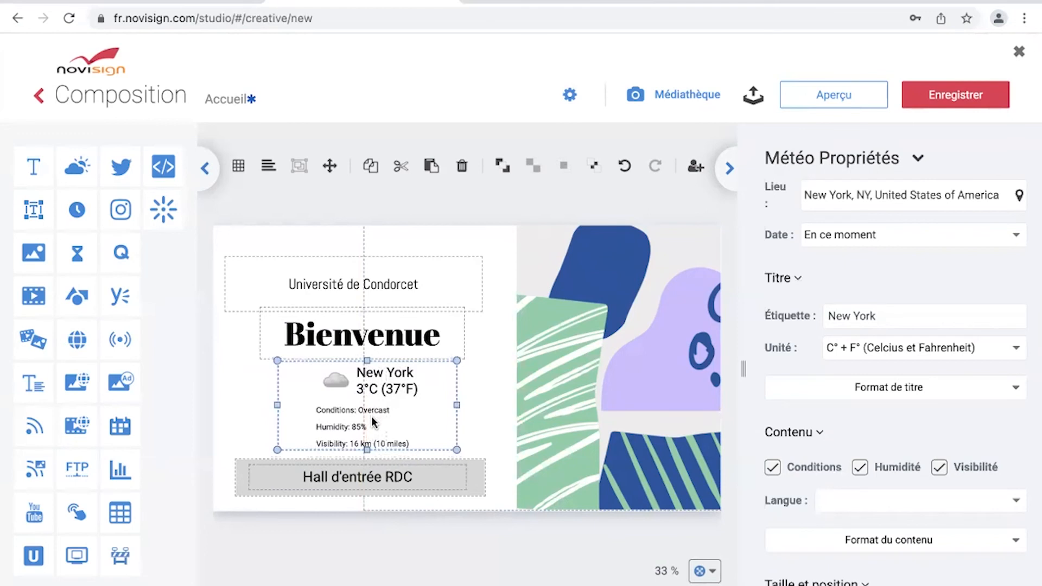
# Set the weather widget's location to Paris, Ile-de-France, France.
pyautogui.click(917, 198)
pyautogui.write('Paris')
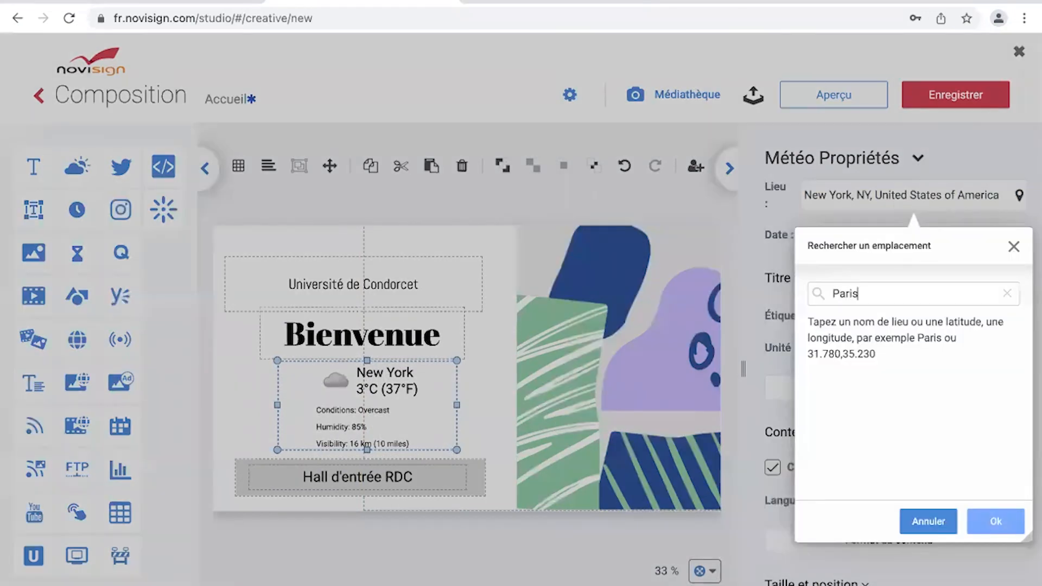
pyautogui.click(1001, 325)
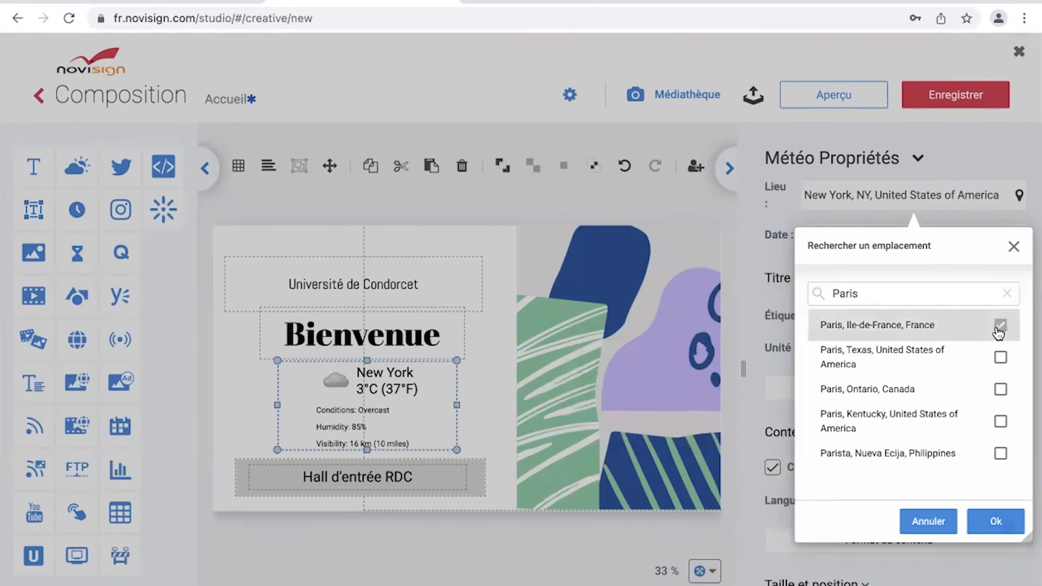
pyautogui.click(998, 523)
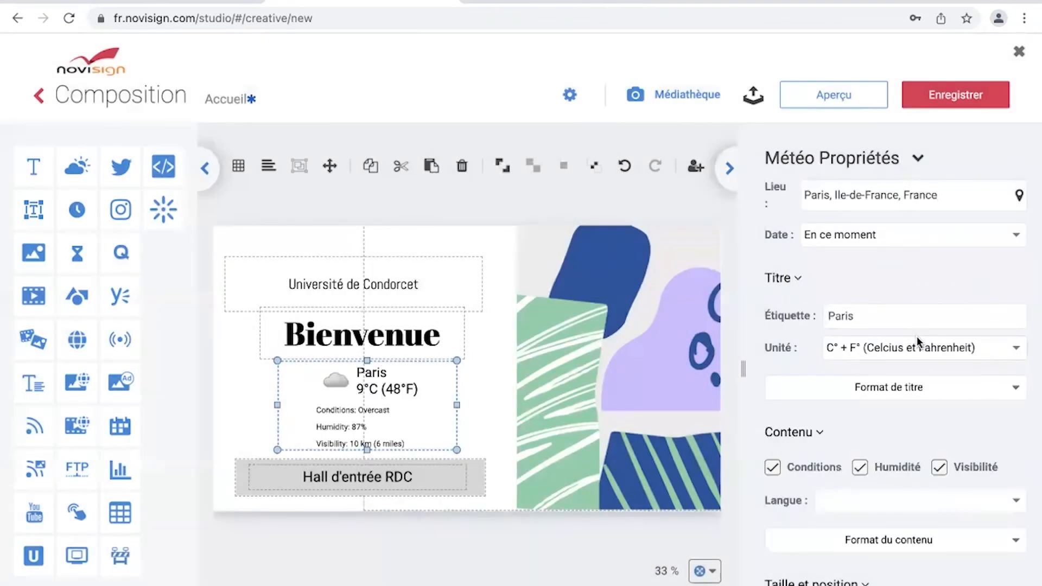
# Set the weather widget's unit to C° (Celcius) and its content language to French.
pyautogui.click(905, 350)
pyautogui.click(902, 285)
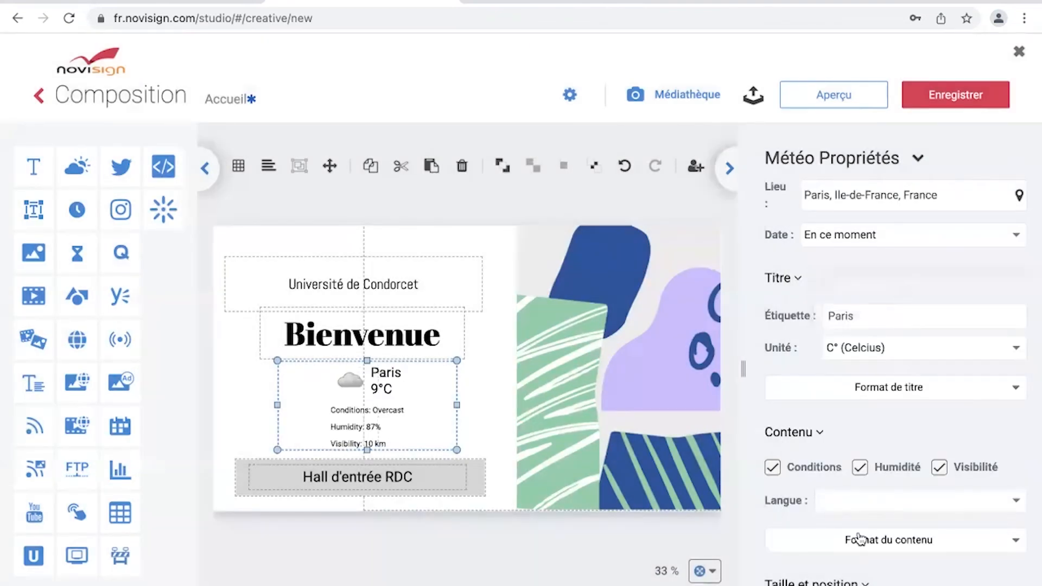
pyautogui.click(834, 504)
pyautogui.scroll(-3, 839, 478)
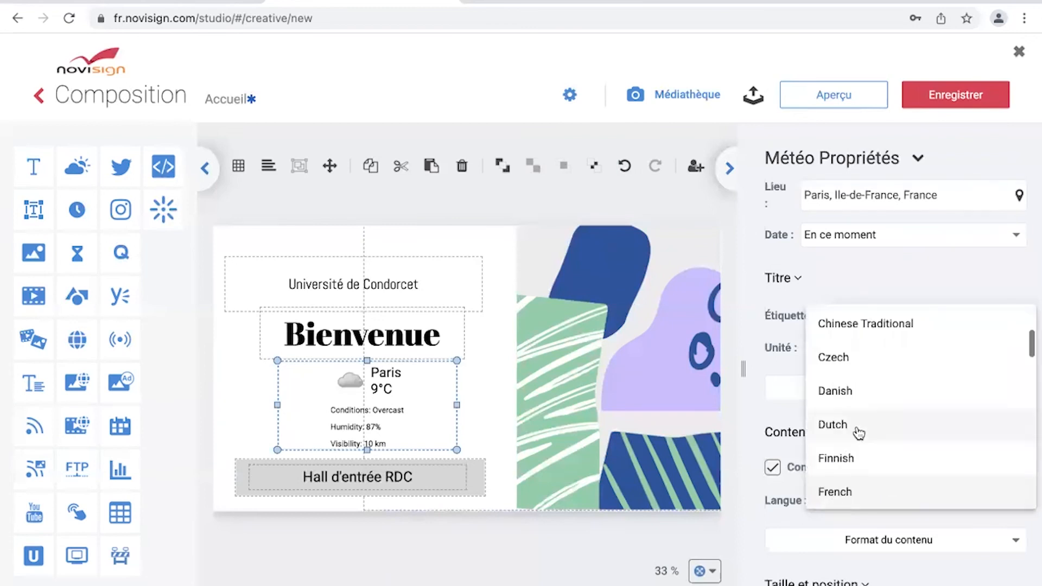
pyautogui.click(847, 492)
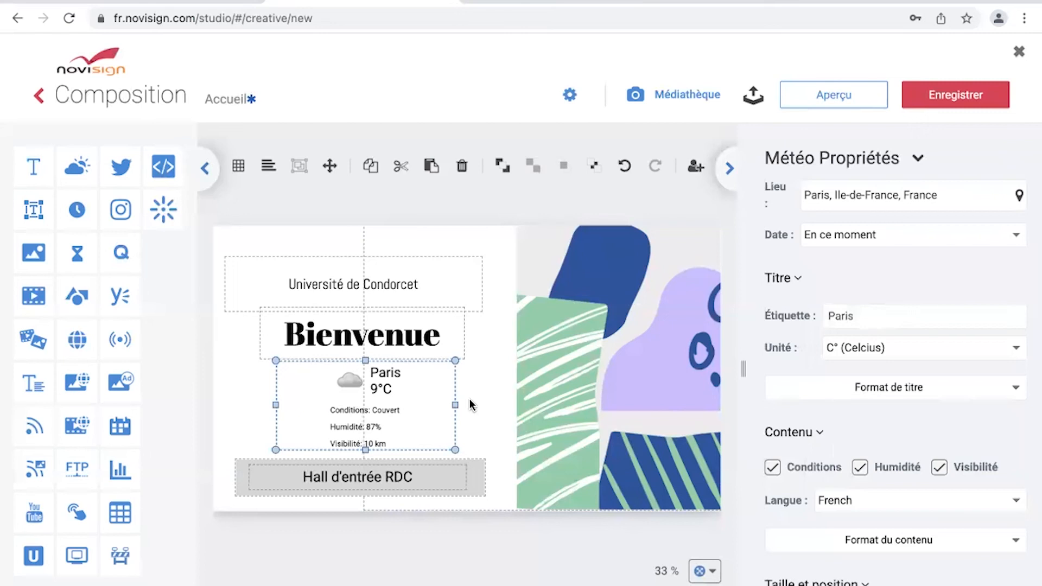
# Move the "Université de Condorcet" label up to about 6.4% from the canvas top and preview the composition.
pyautogui.moveTo(398, 278); pyautogui.dragTo(401, 258)
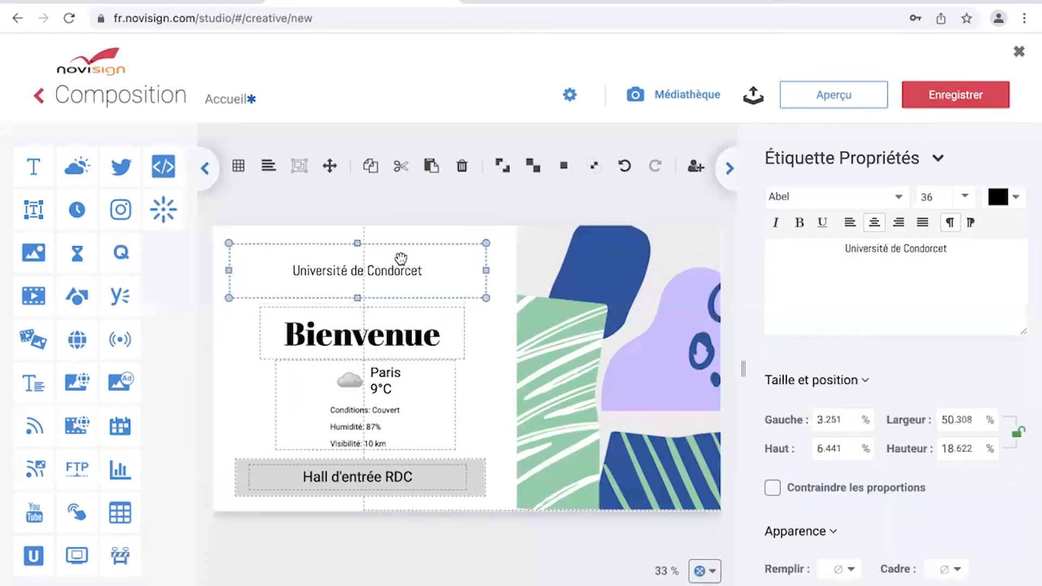
pyautogui.click(490, 394)
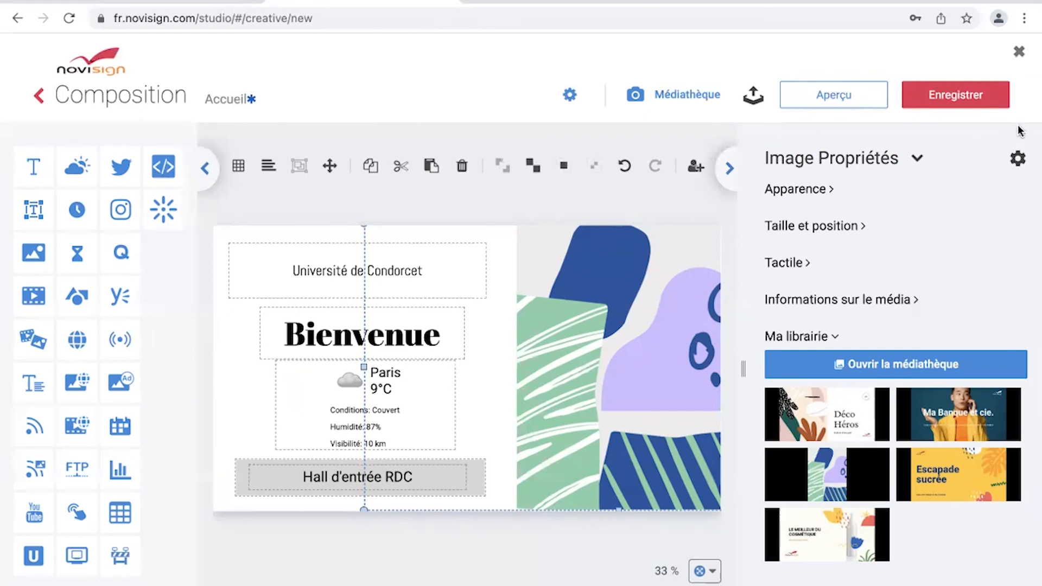
pyautogui.click(877, 95)
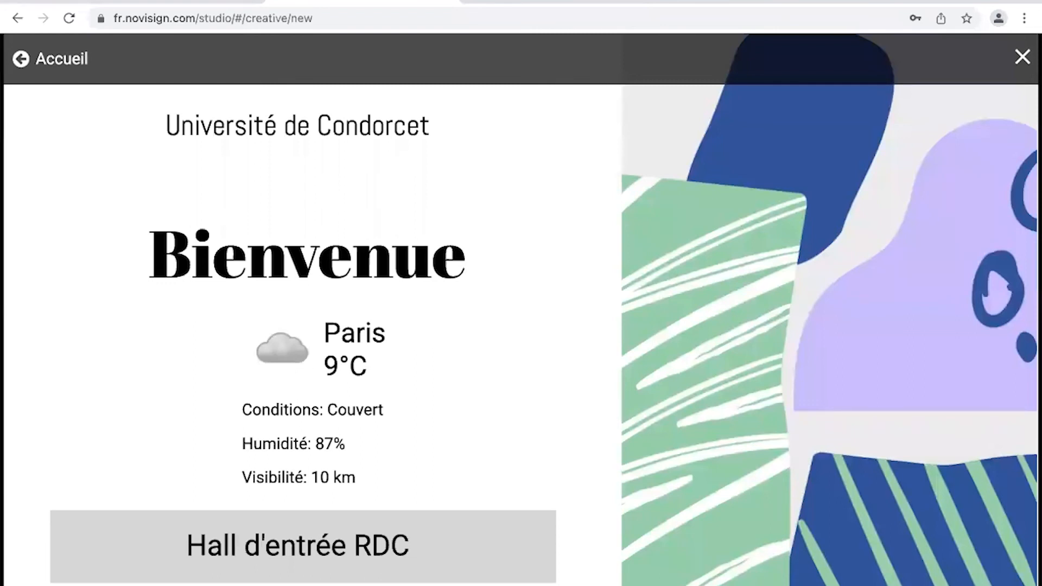
pyautogui.press('Escape')
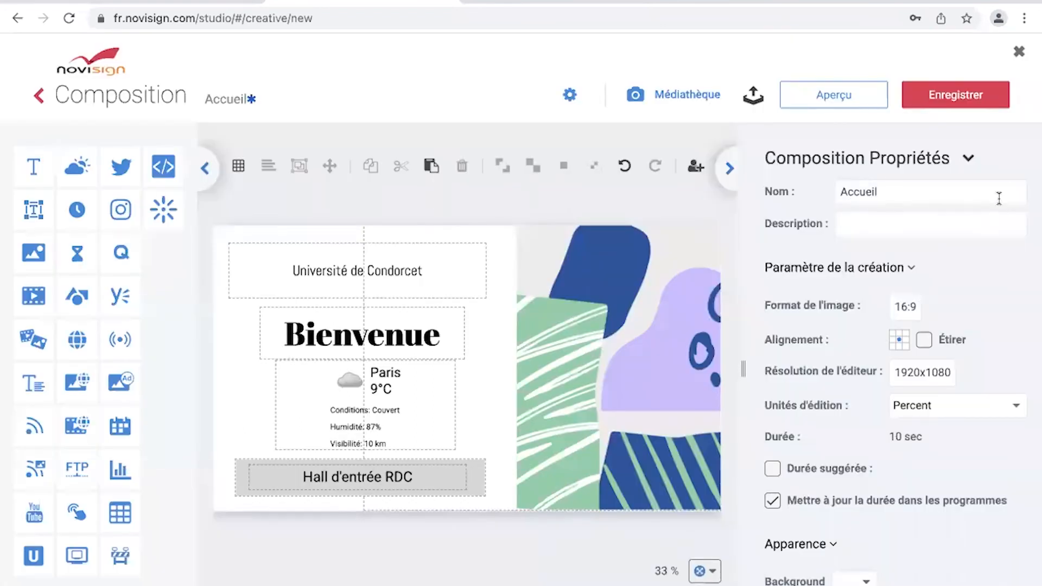
# Save the Accueil composition and return to the contents list.
pyautogui.click(989, 107)
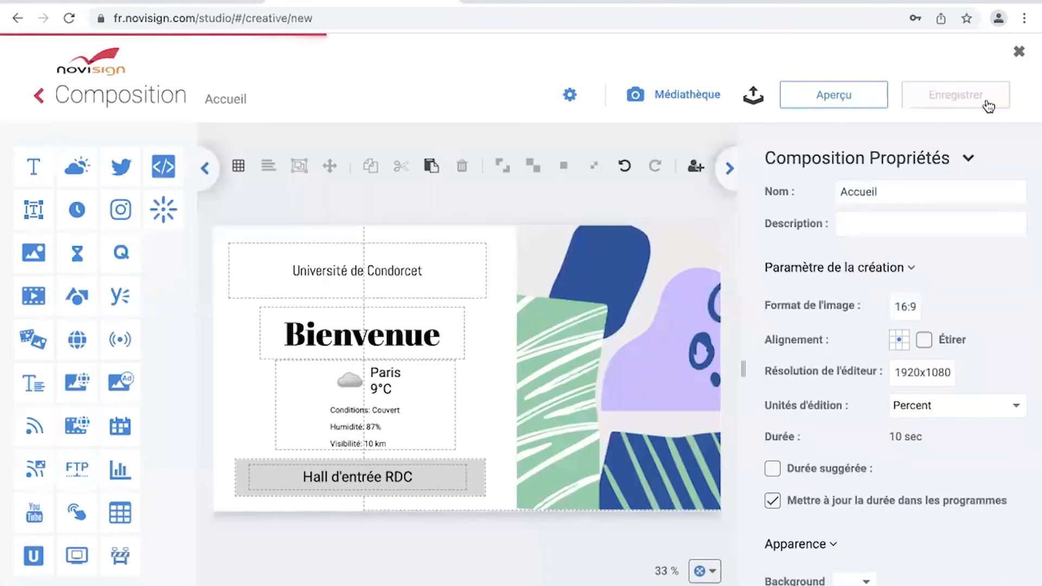
pyautogui.click(39, 96)
pyautogui.moveTo(200, 330)
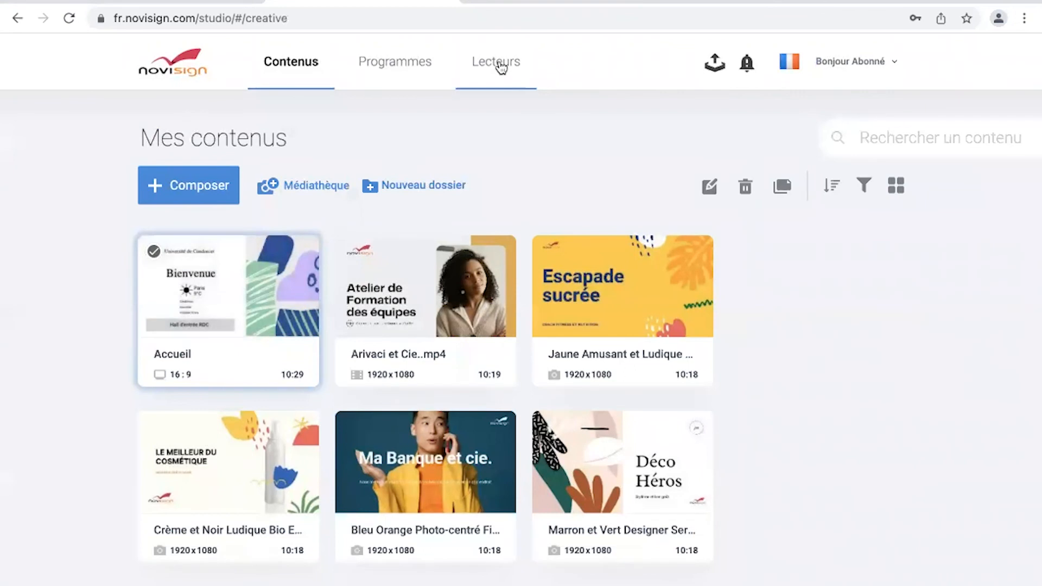
pyautogui.moveTo(216, 313)
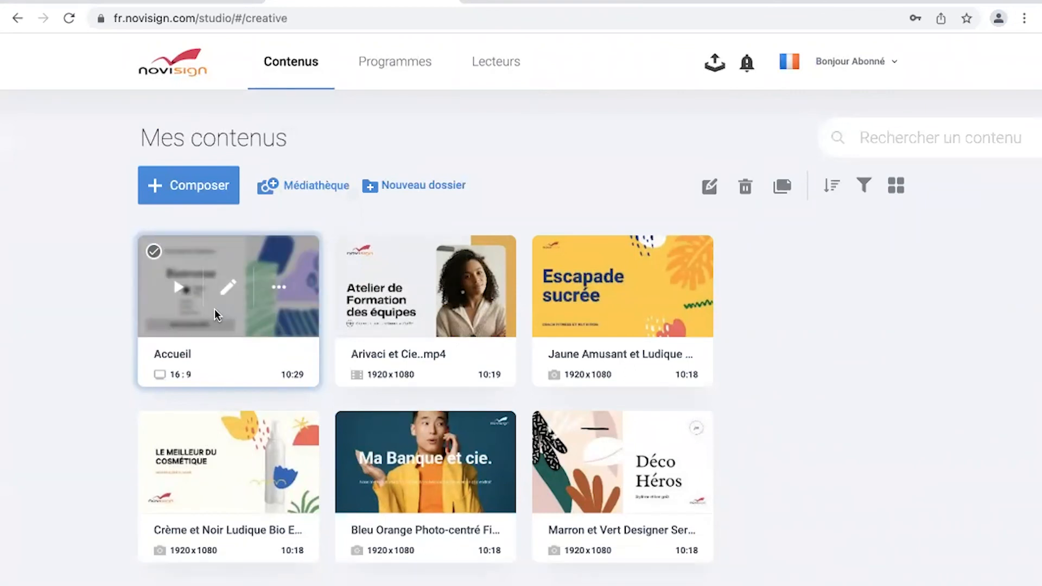
# Open the Démo programme and add the Accueil composition to it.
pyautogui.click(409, 69)
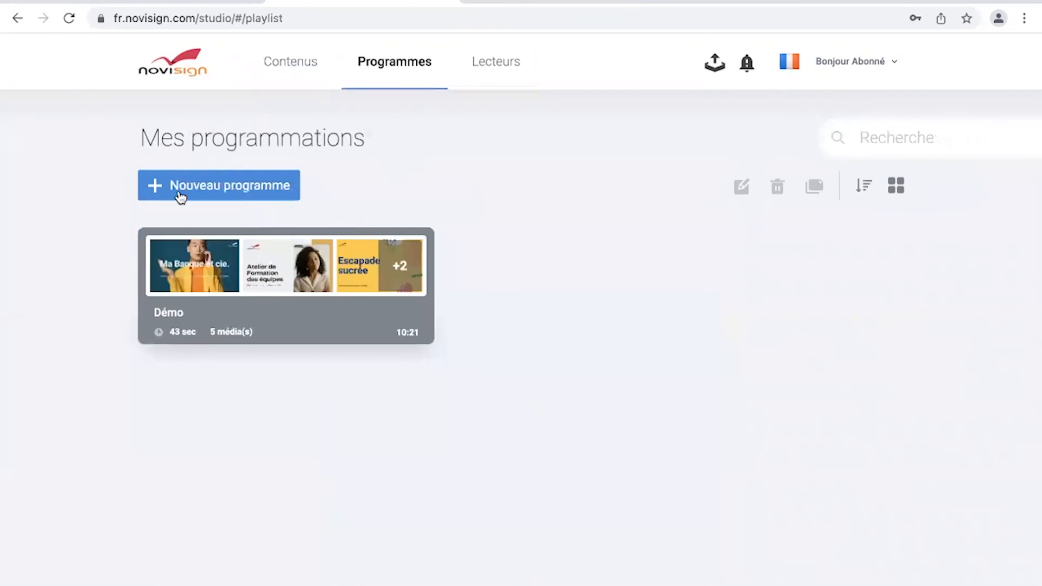
pyautogui.click(281, 271)
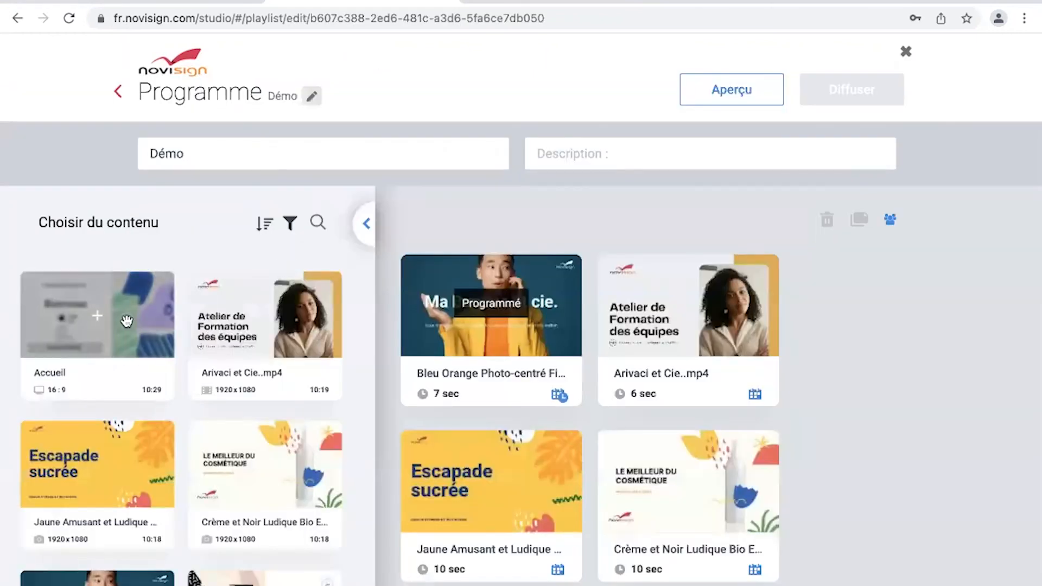
pyautogui.click(103, 327)
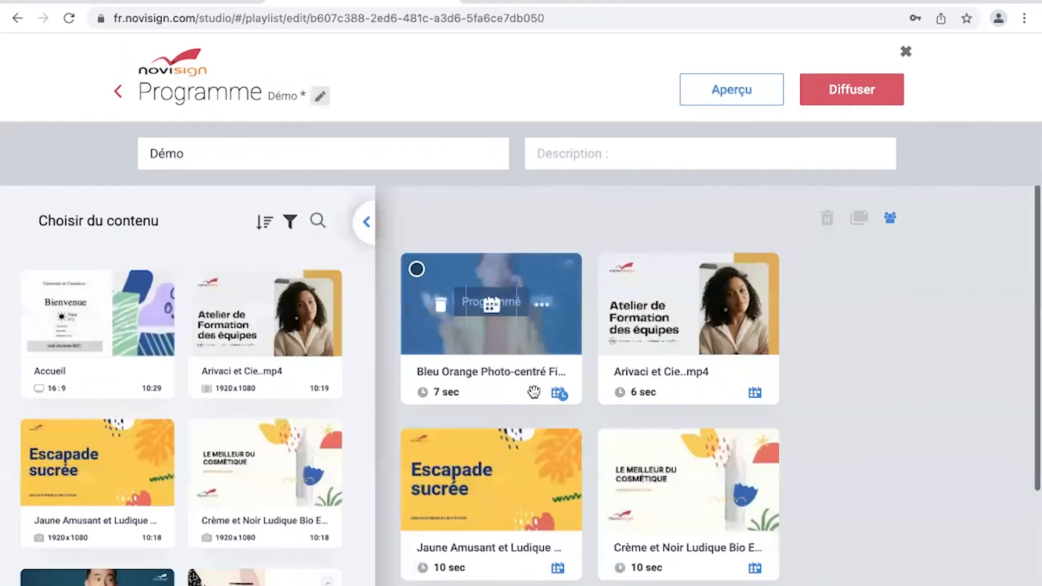
# Move Accueil to the first position in the Démo programme and publish the programme.
pyautogui.scroll(-3, 534, 392)
pyautogui.moveTo(599, 402); pyautogui.dragTo(475, 216)
pyautogui.scroll(3, 635, 228)
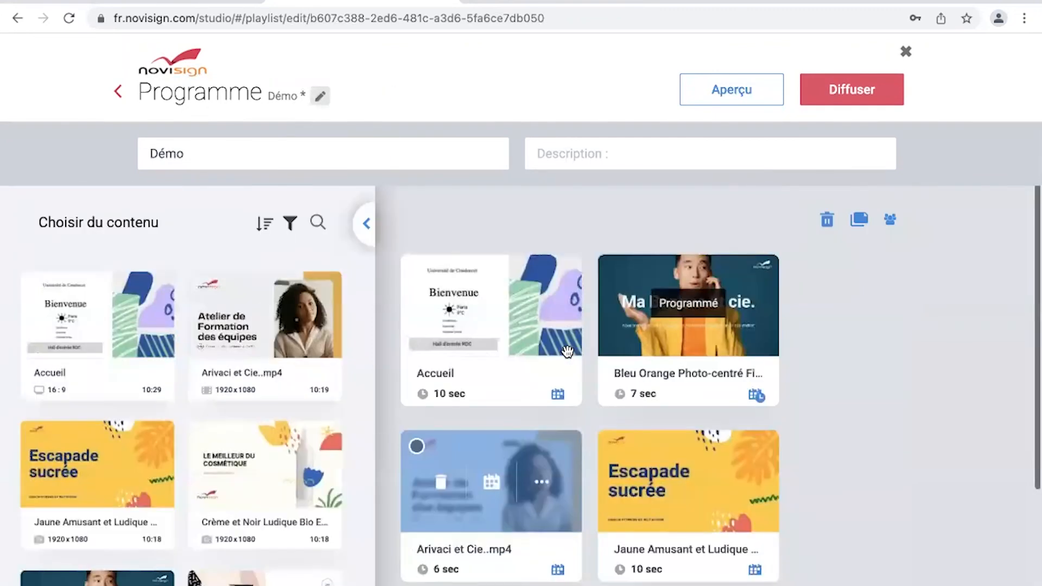
pyautogui.click(842, 94)
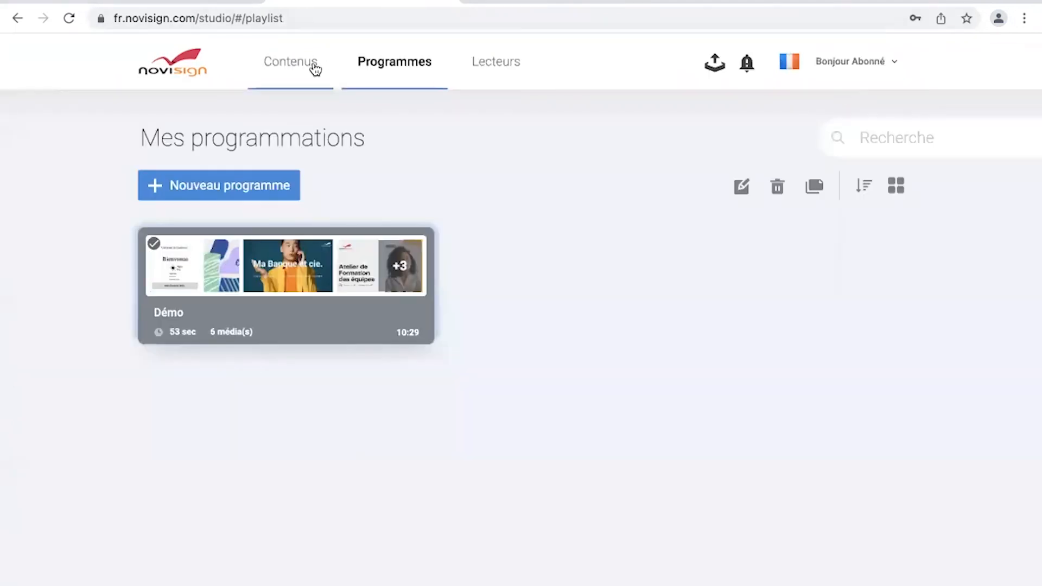
# Reopen the Accueil composition from the contents list for editing.
pyautogui.click(315, 67)
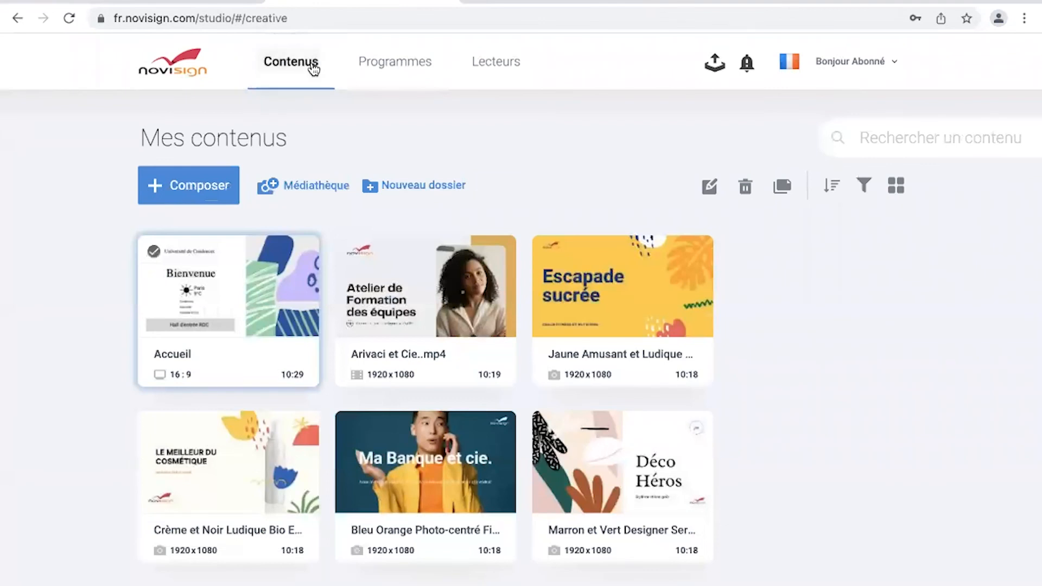
pyautogui.moveTo(249, 310)
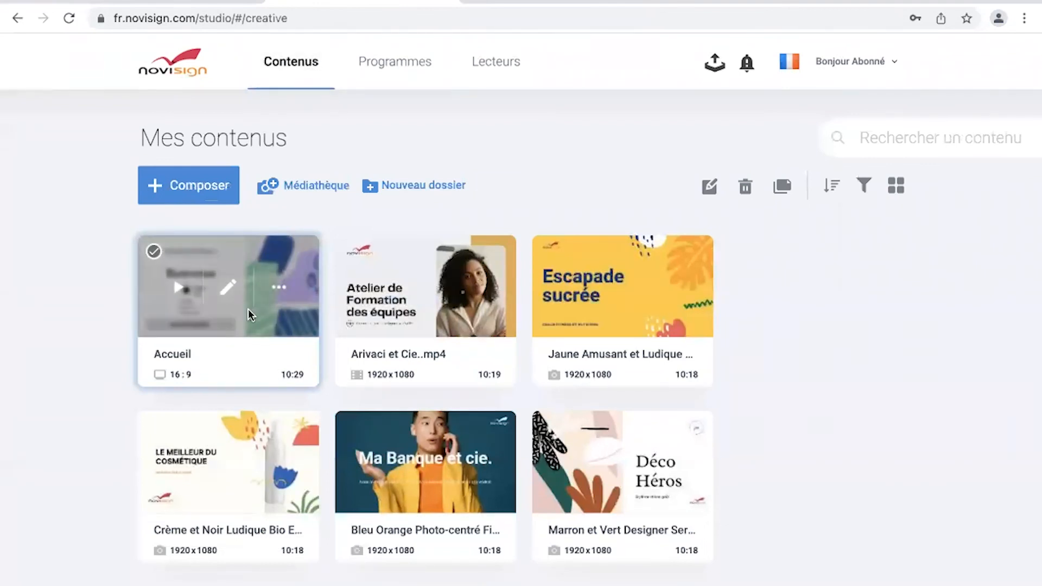
pyautogui.click(228, 288)
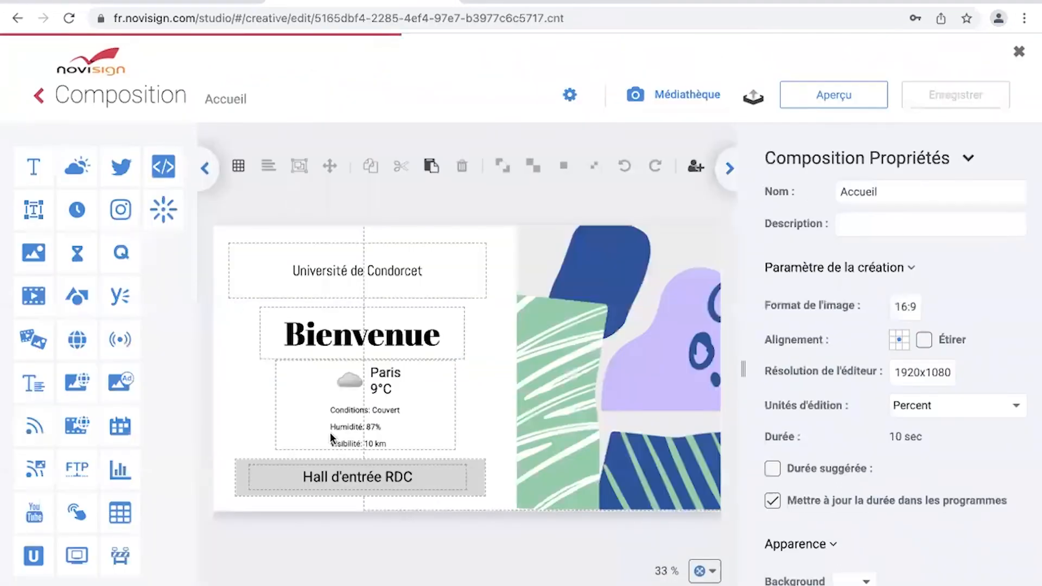
# Replace the "Hall d'entrée RDC" label text with "Salle 1" and save the composition.
pyautogui.doubleClick(330, 478)
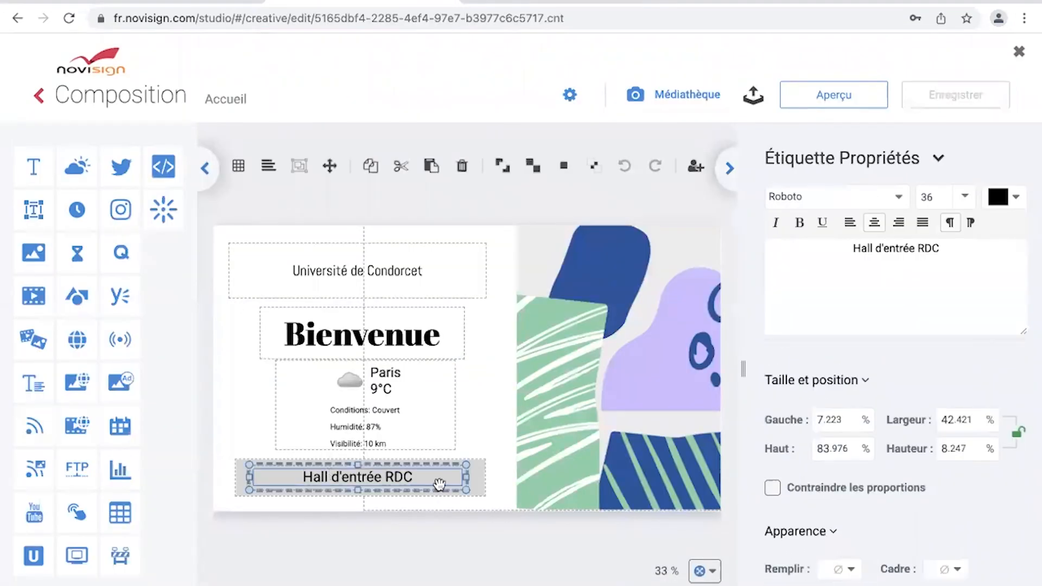
pyautogui.moveTo(426, 481); pyautogui.dragTo(302, 478)
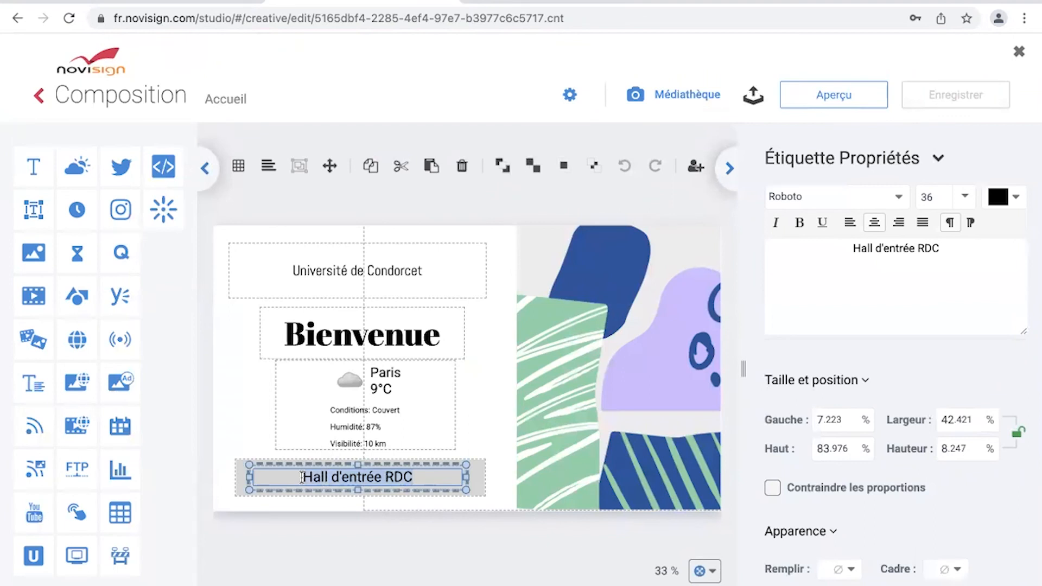
pyautogui.write('S')
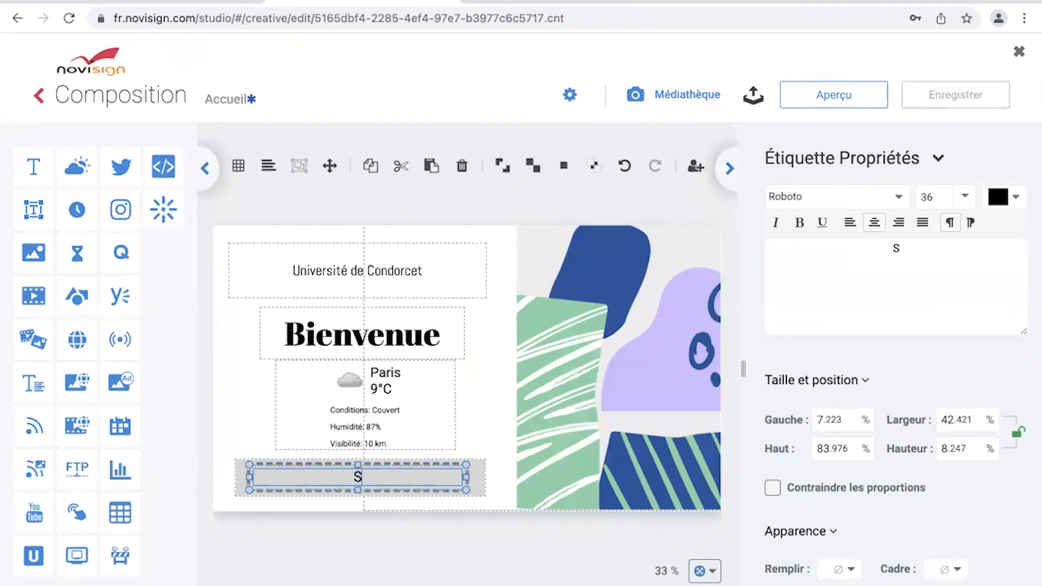
pyautogui.write('alle 1')
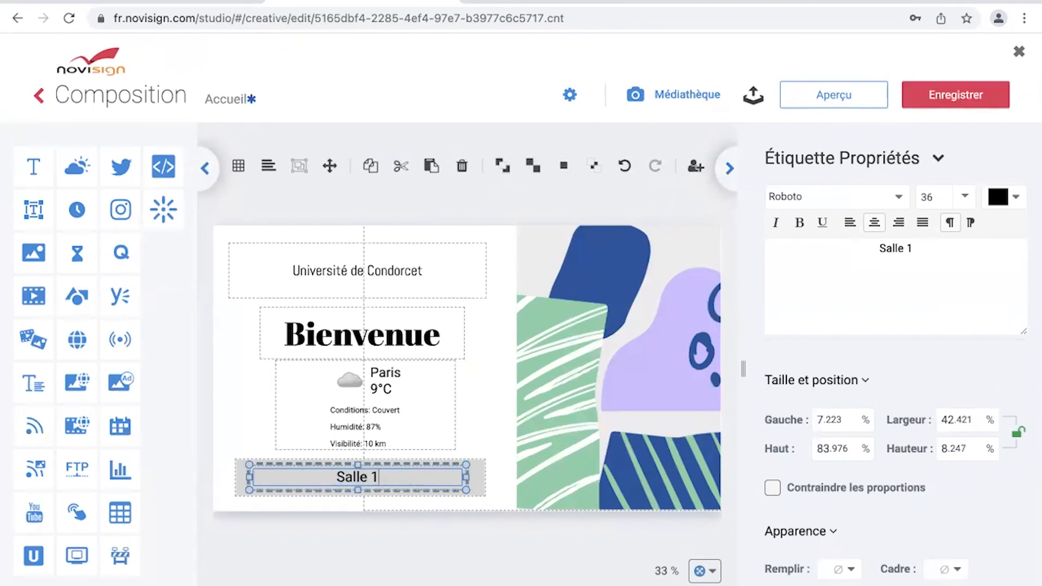
pyautogui.click(989, 105)
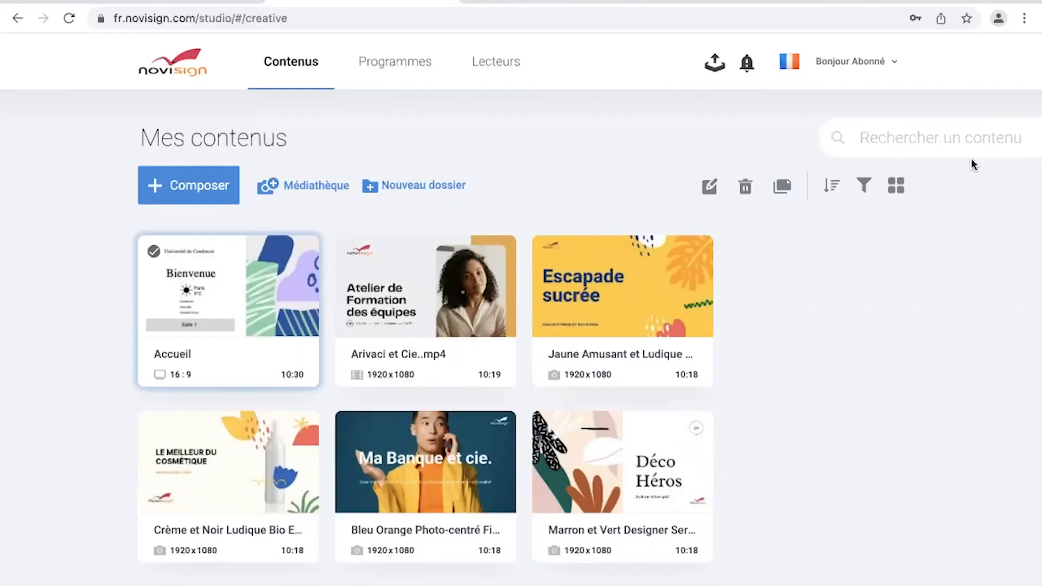
# View the account options and switch to the Signage Screen Monitor page for supervising the players.
pyautogui.click(896, 64)
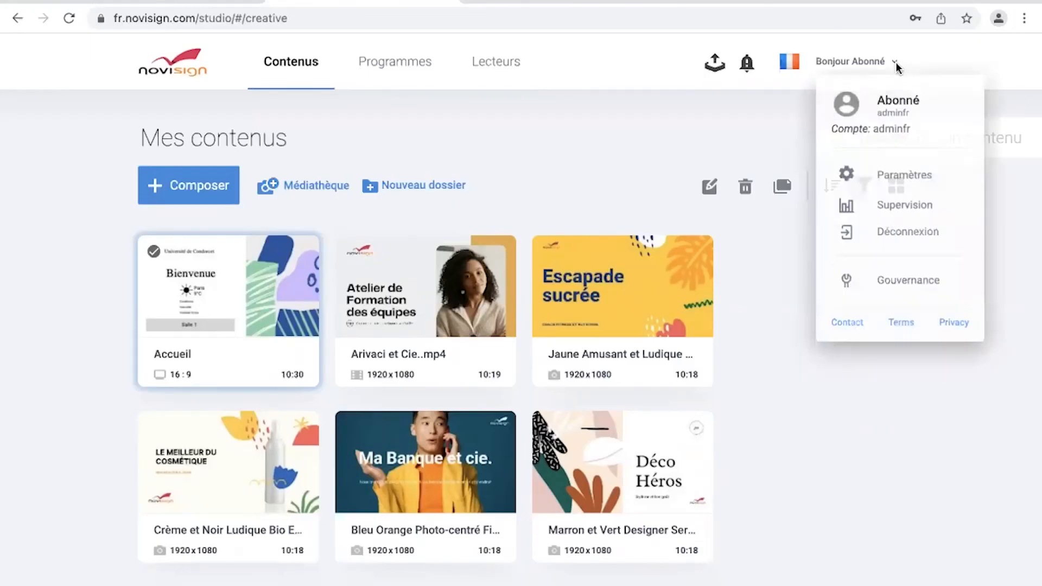
pyautogui.click(585, 1)
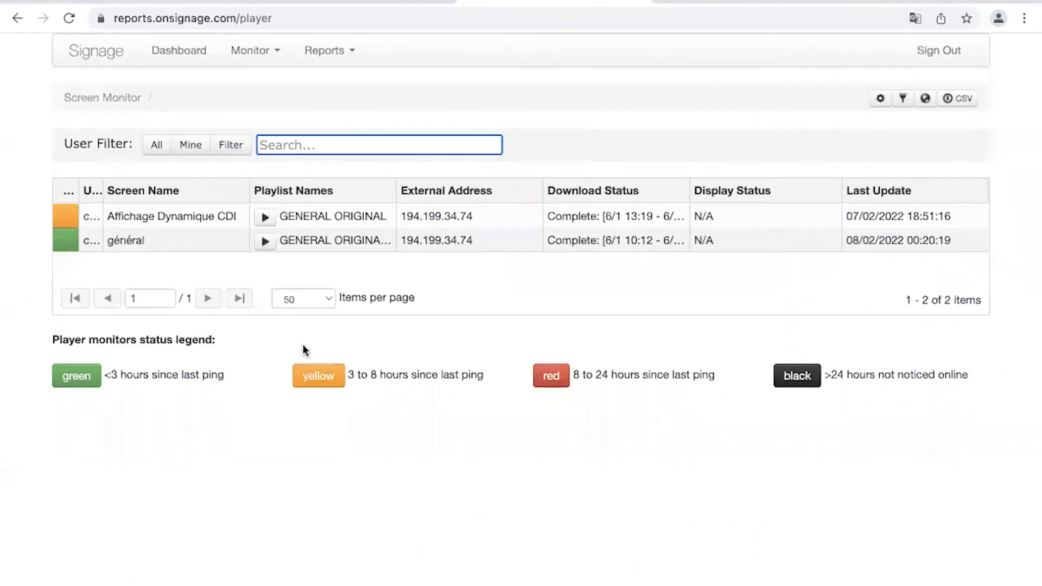